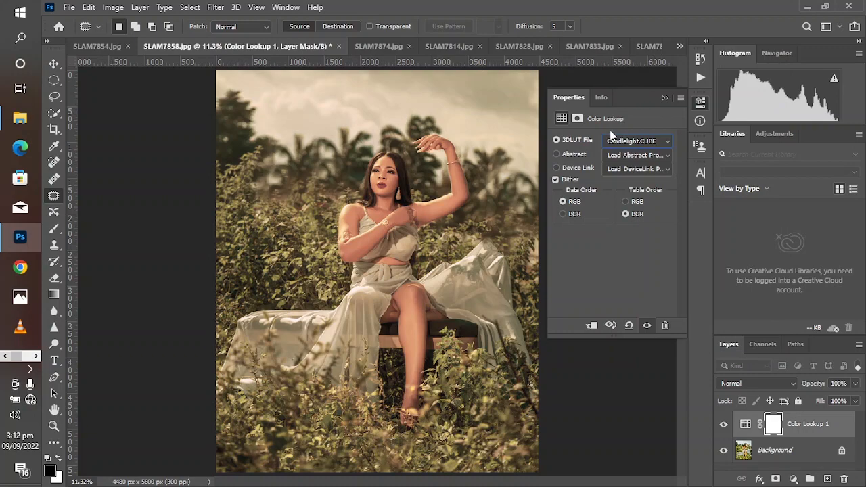
Try the Fuji ETERNA 250D Kodak 2395 and Kodak 5218 Kodak 2383 LUTs on the Color Lookup layer
left_click(619, 143)
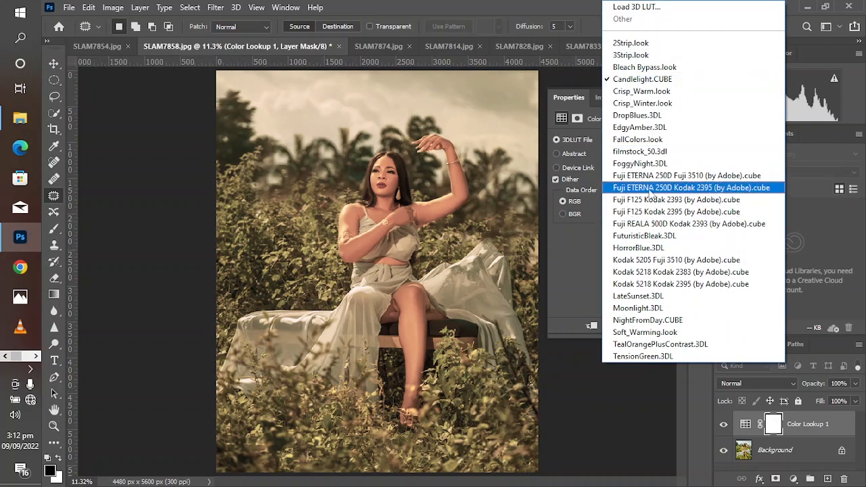
left_click(651, 188)
left_click(615, 142)
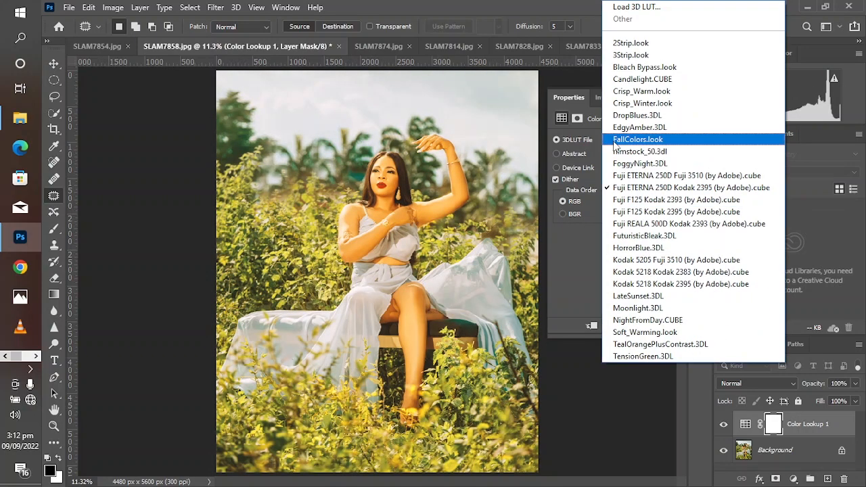
left_click(636, 272)
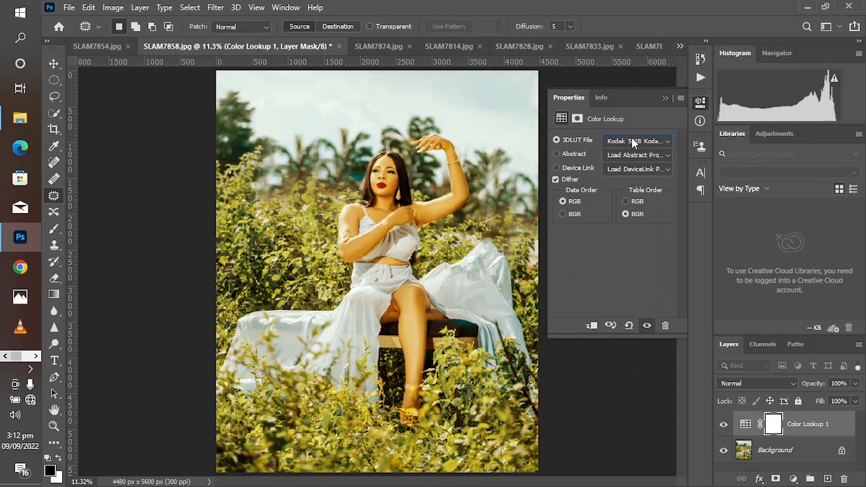
Load the third-party LUT file Portrait 7.cube into the Color Lookup adjustment
left_click(631, 138)
left_click(636, 9)
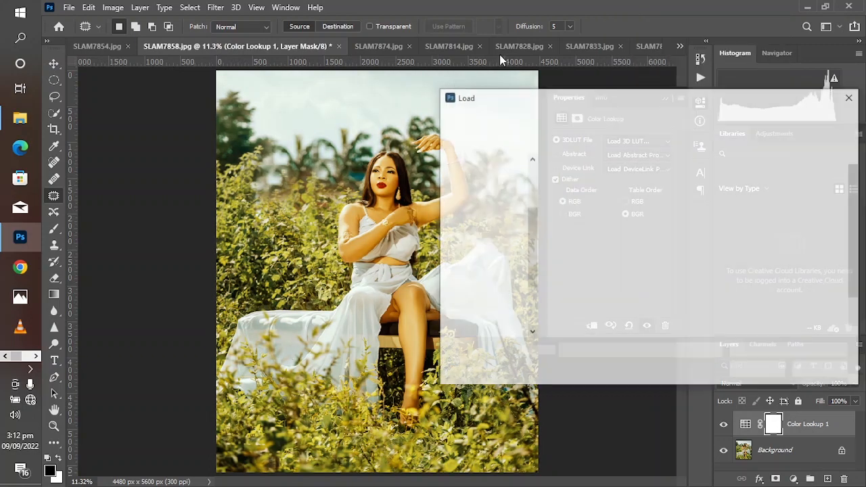
left_click(790, 279)
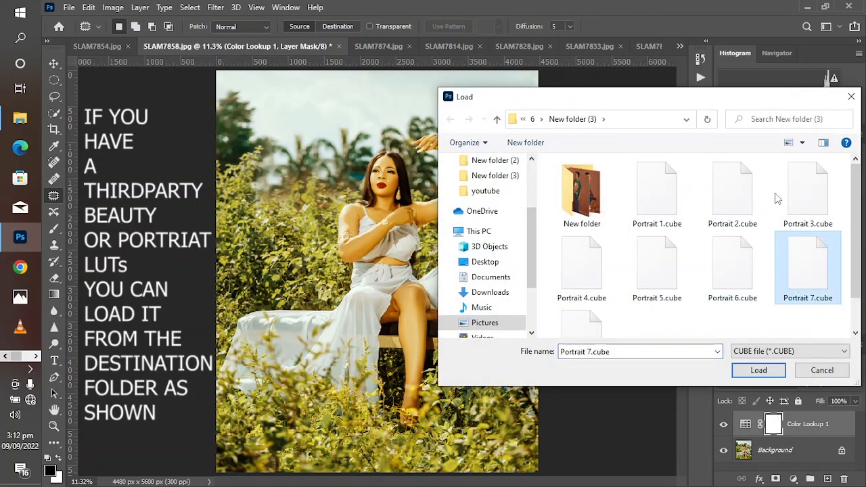
left_click(755, 369)
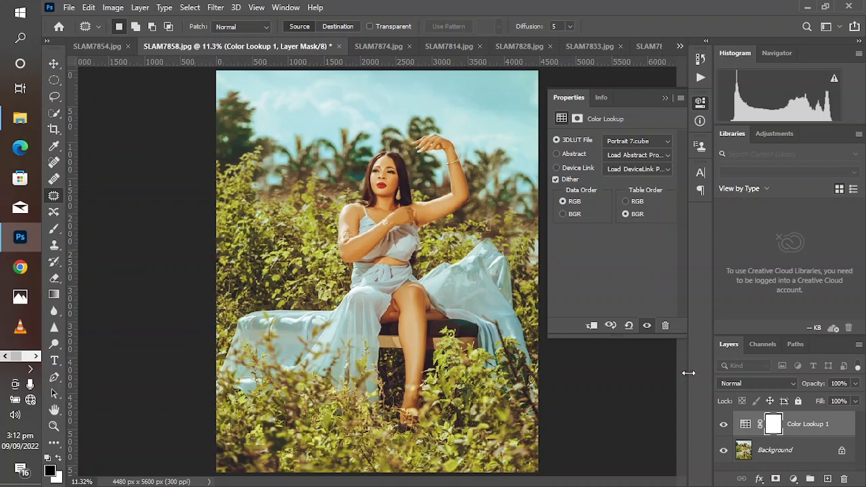
Delete the Color Lookup adjustment layer and collapse its properties
left_click_drag(826, 426, 844, 478)
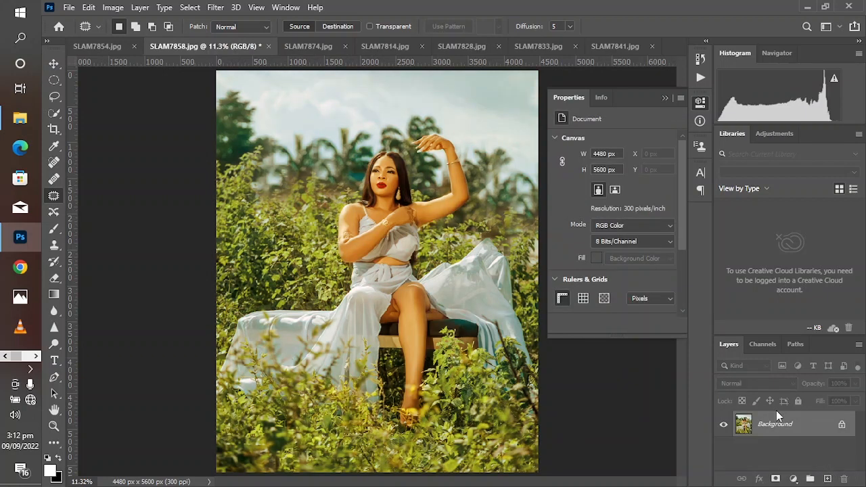
left_click(665, 98)
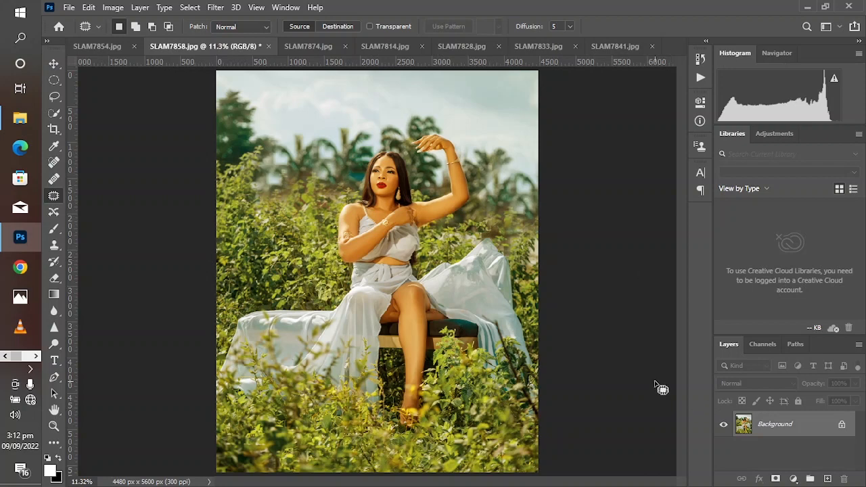
Add a Color Balance adjustment layer with midtones at Cyan/Red -43, Magenta/Green -33 and Yellow/Blue +22, and compare the photo with and without it
left_click(793, 479)
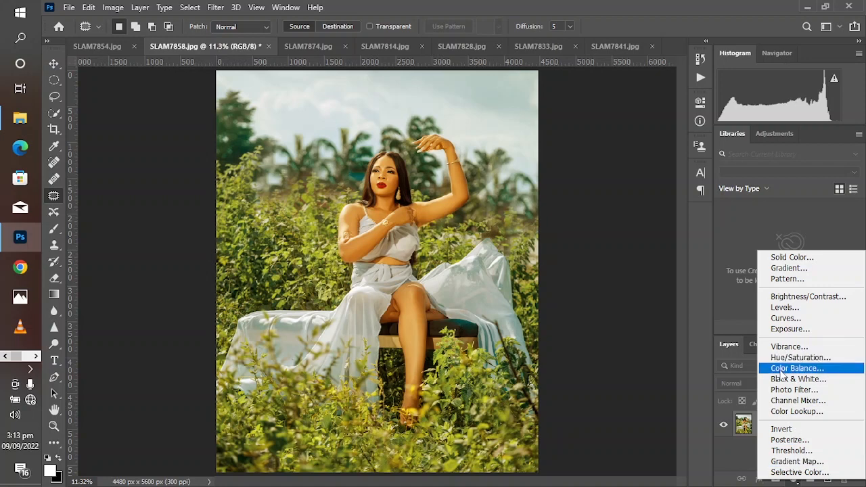
left_click(781, 370)
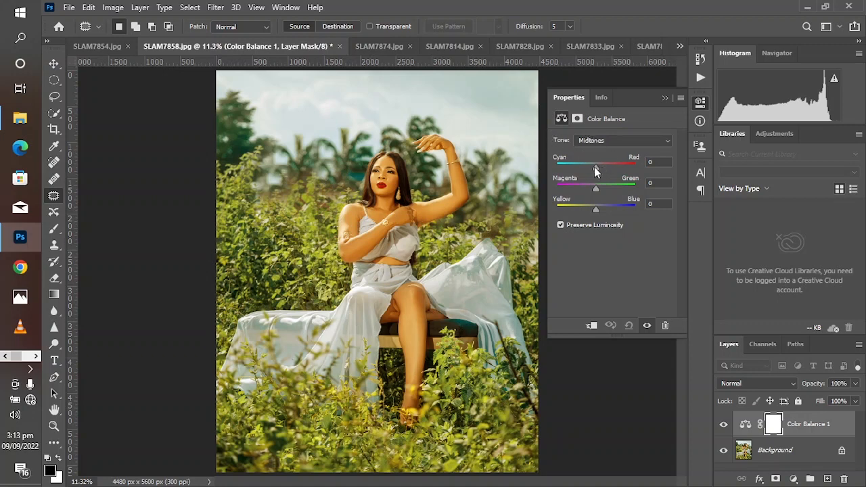
left_click_drag(595, 168, 585, 193)
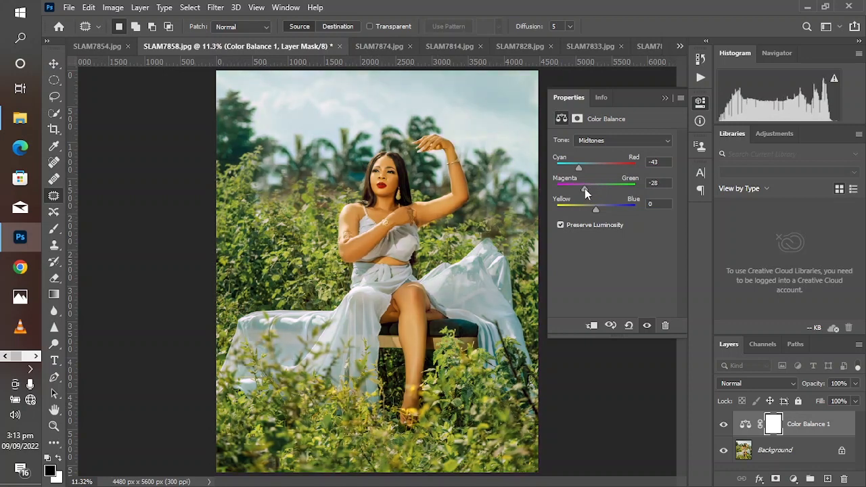
left_click_drag(584, 192, 585, 191)
mouse_move(596, 208)
left_mouse_down()
mouse_move(612, 211)
mouse_move(580, 187)
mouse_move(604, 209)
left_mouse_up()
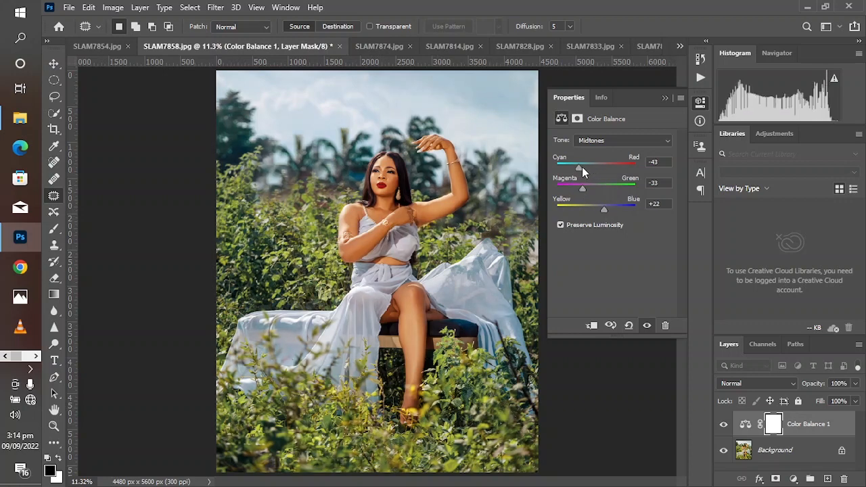
left_click_drag(578, 172, 579, 172)
left_click(663, 99)
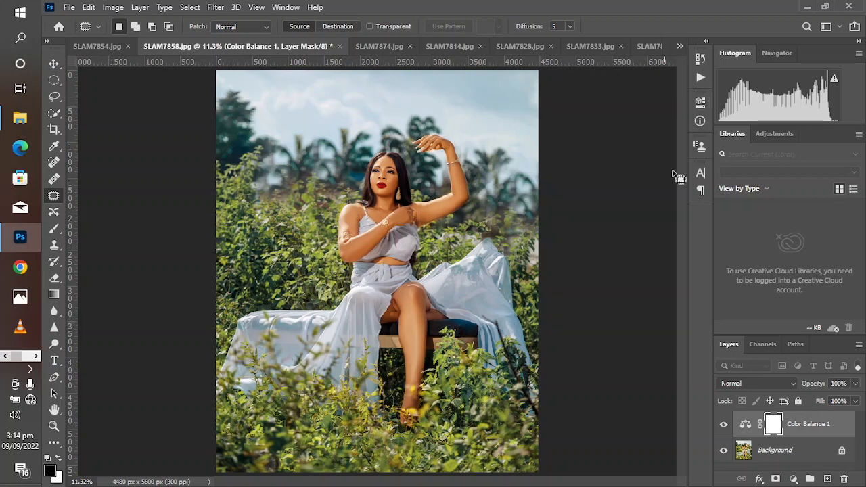
left_click(723, 424)
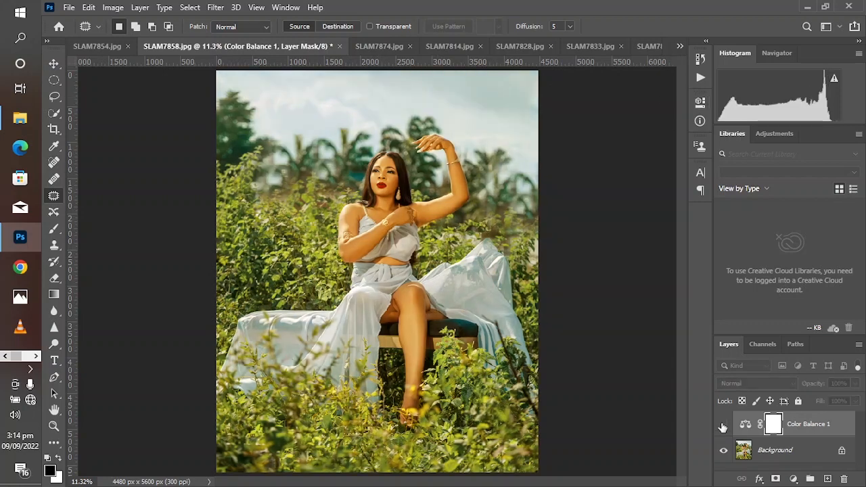
left_click(723, 424)
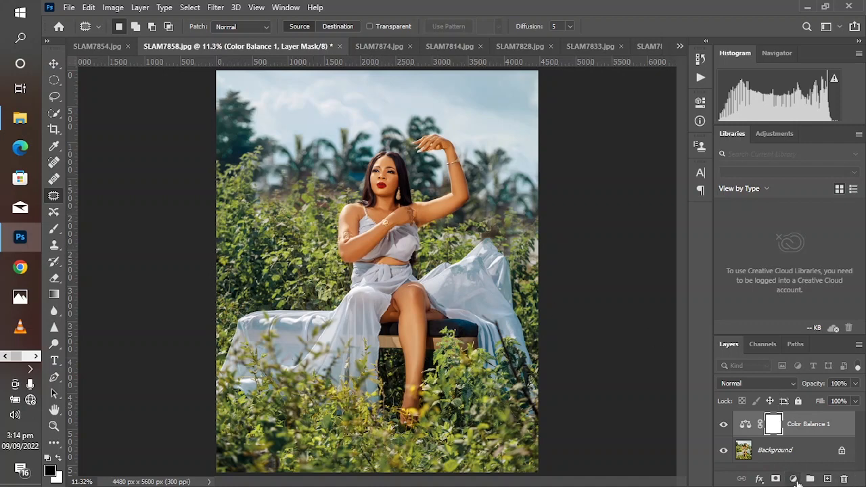
Add a Hue/Saturation adjustment layer, target the foliage's Yellows with Saturation -6, and compare the photo with and without it
left_click(795, 479)
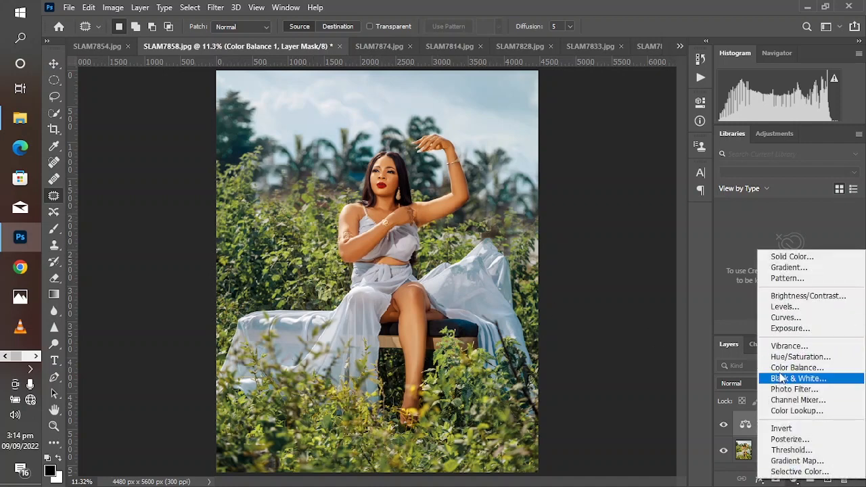
left_click(788, 357)
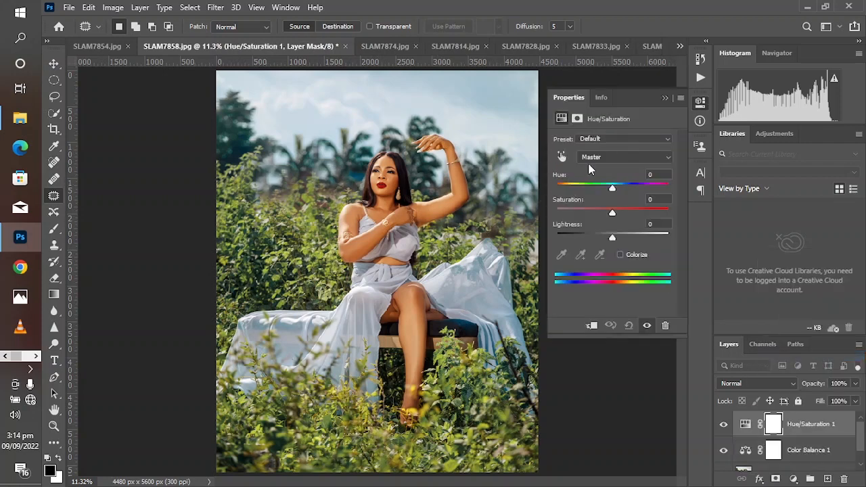
left_click(563, 157)
left_click(260, 212)
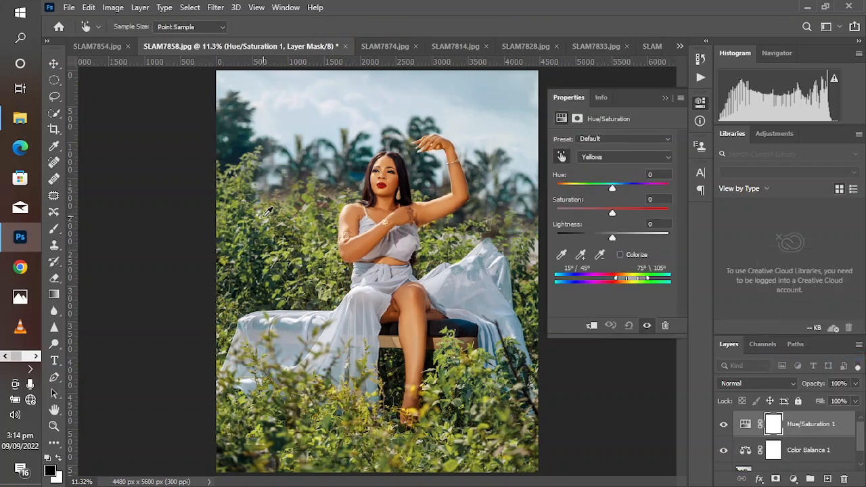
left_click_drag(612, 213, 609, 215)
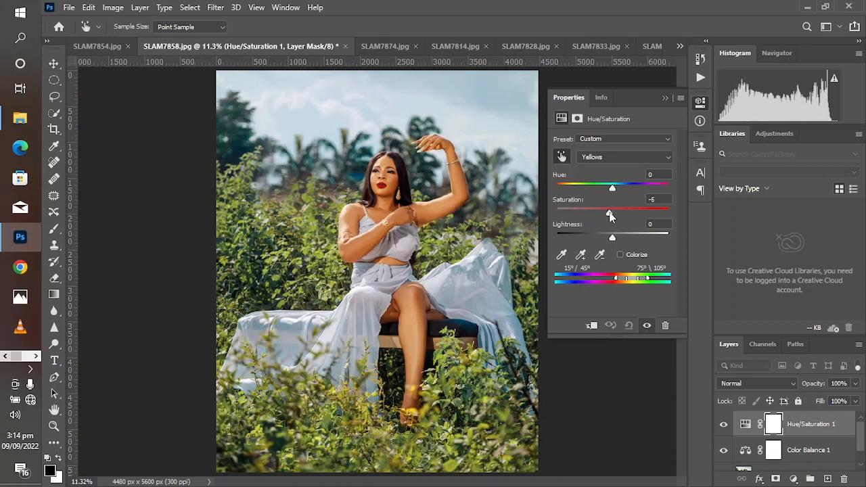
left_click(664, 99)
left_click(722, 424)
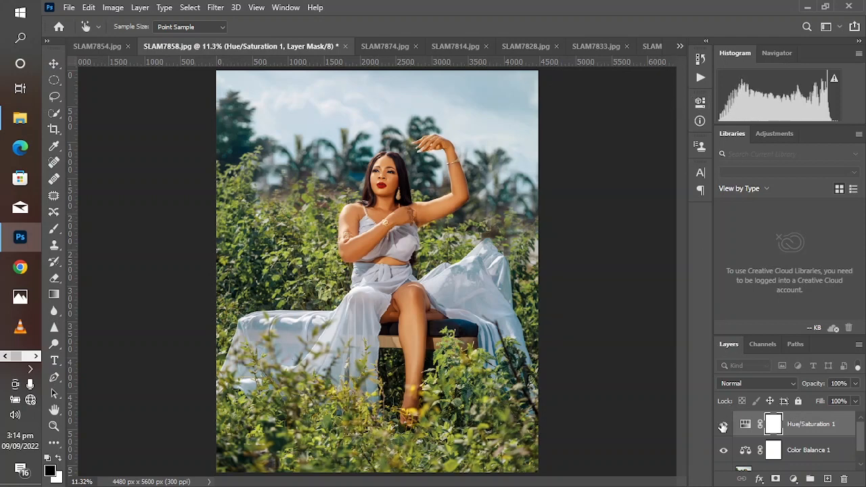
left_click(723, 424)
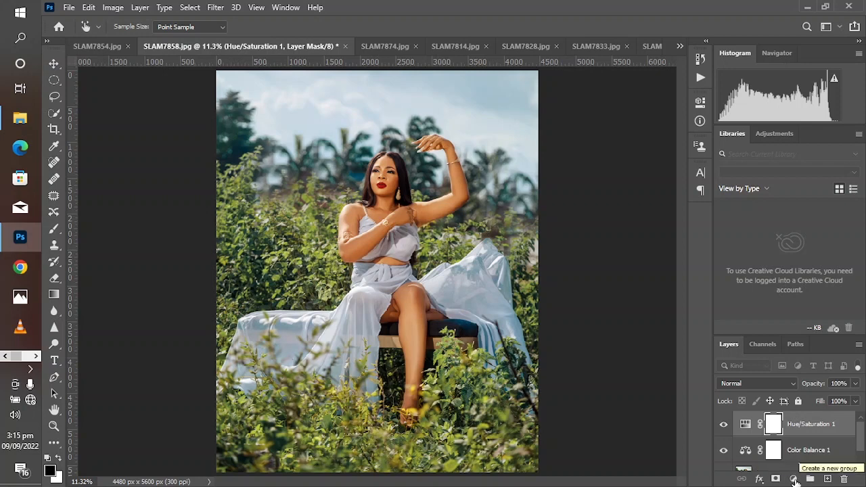
Add a Color Lookup adjustment layer above Hue/Saturation and try the FoggyNight.3DL LUT
left_click(790, 479)
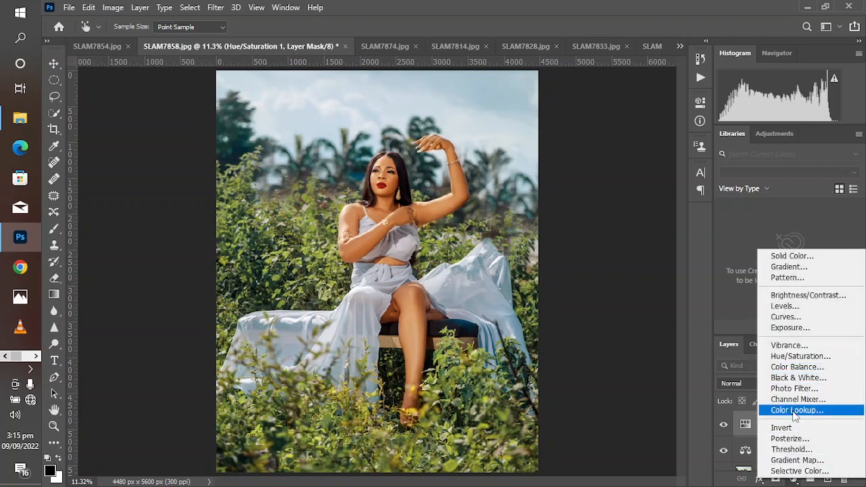
left_click(796, 410)
key("j")
left_click(628, 142)
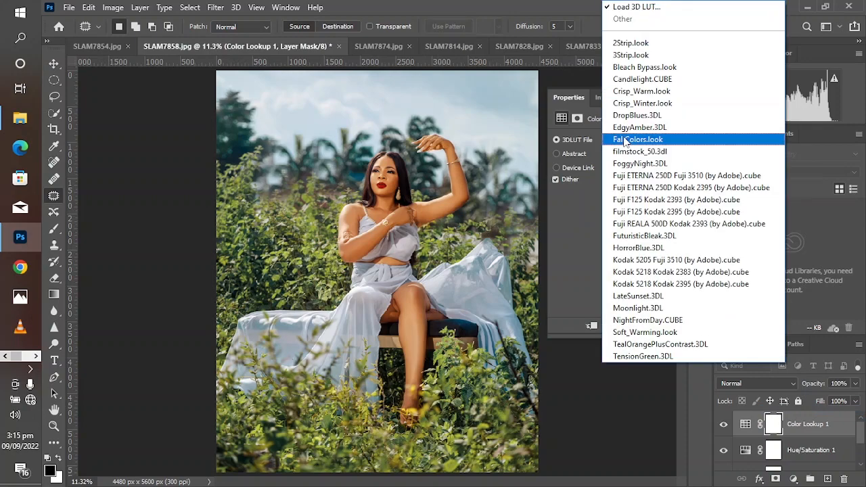
left_click(640, 164)
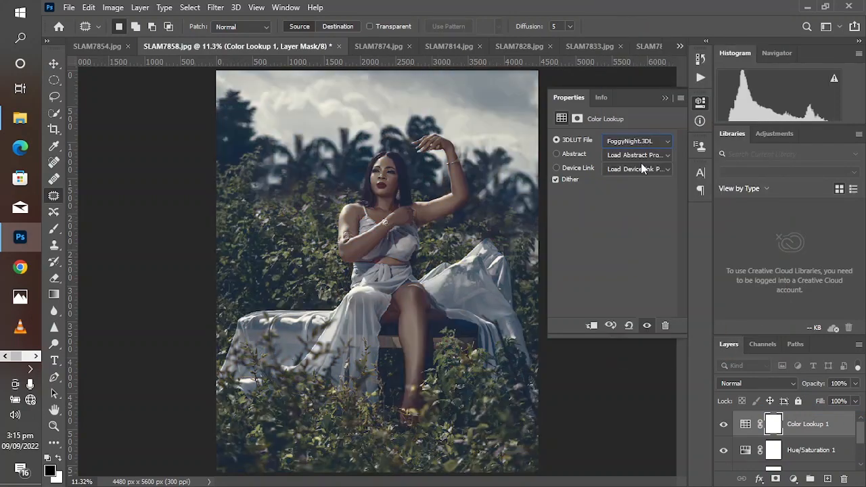
Try the EdgyAmber.3DL and LateSunset.3DL LUTs on the Color Lookup layer
left_click(619, 141)
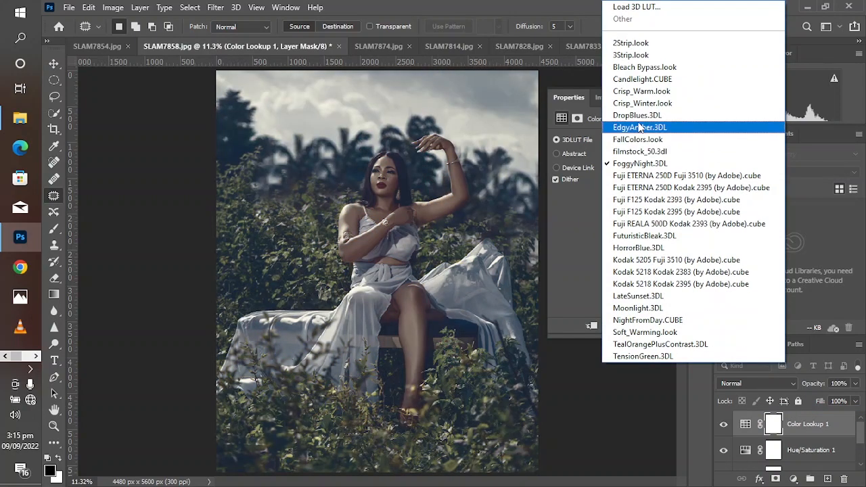
left_click(639, 124)
left_click(615, 140)
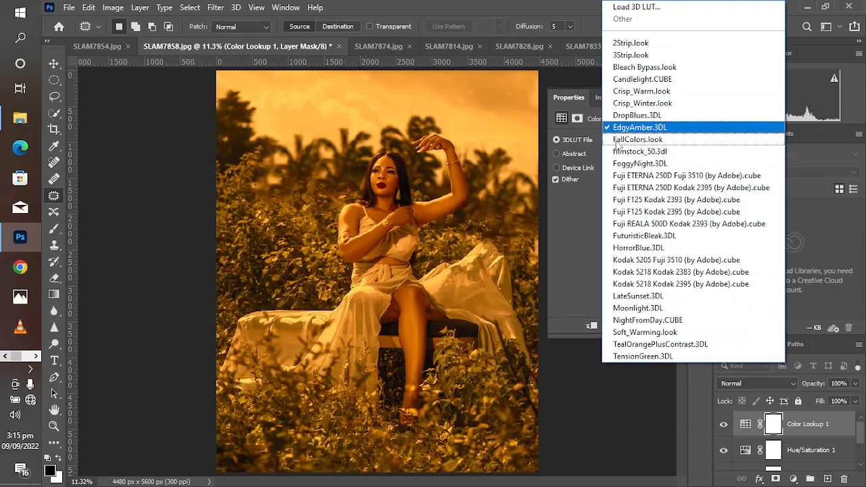
left_click(633, 296)
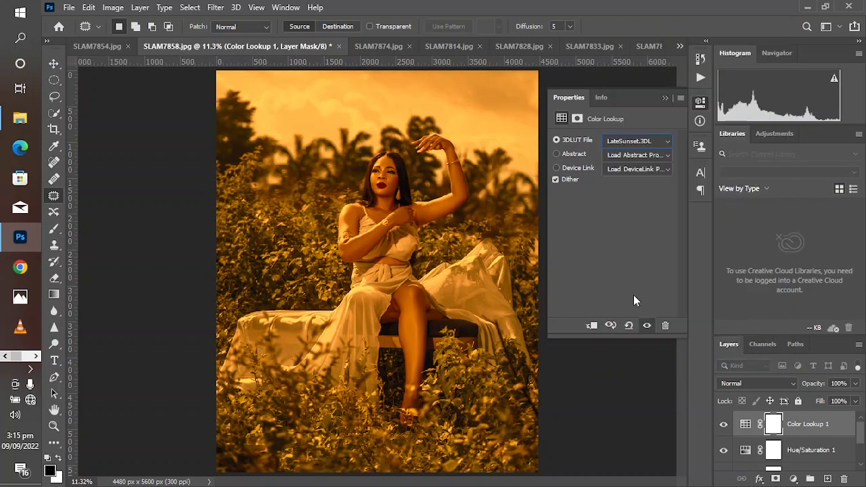
Set the Color Lookup layer's 3DLUT file to HorrorBlue.3DL and collapse its properties
left_click(651, 144)
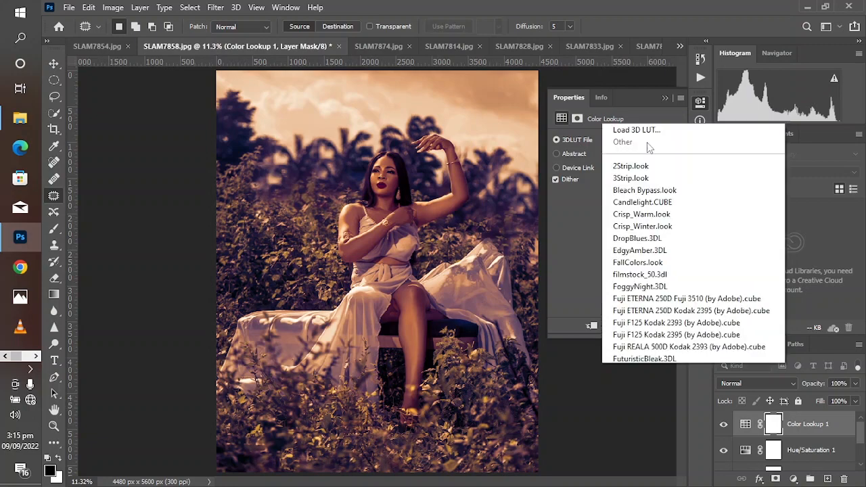
left_click(648, 250)
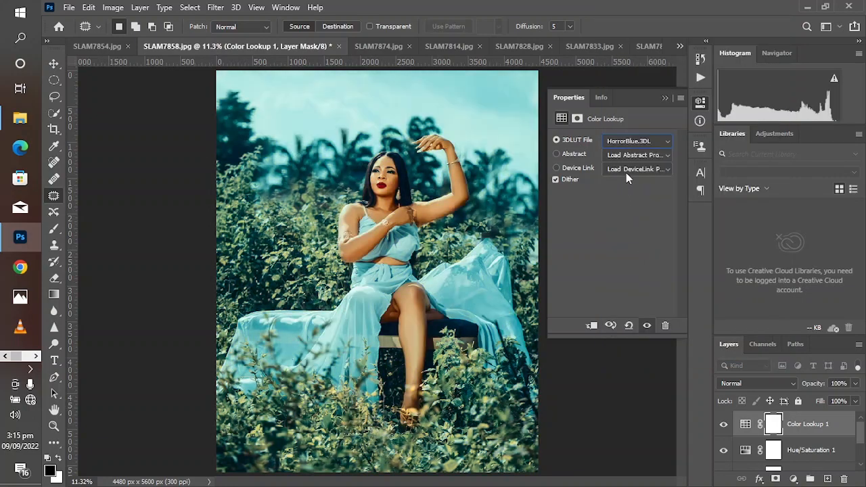
left_click(666, 97)
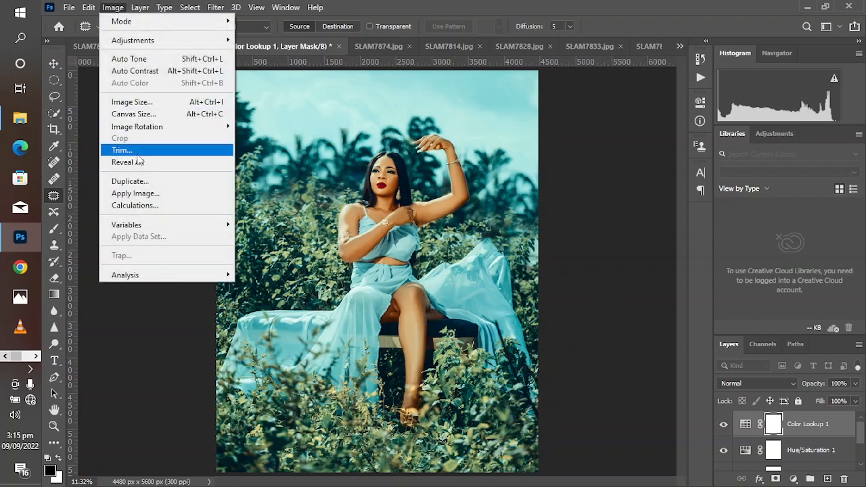
Apply the merged RGB image to the Color Lookup mask with Invert off, Multiply blending and 100% opacity, and compare with the layer hidden
left_click(139, 193)
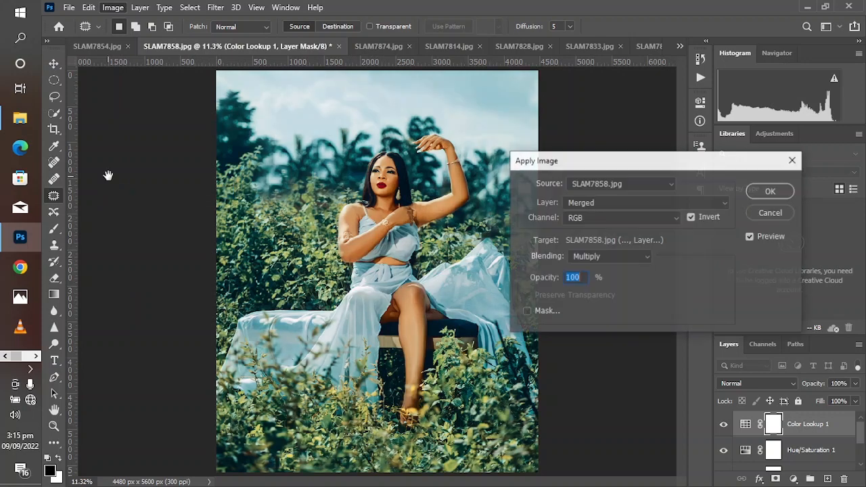
left_click(692, 216)
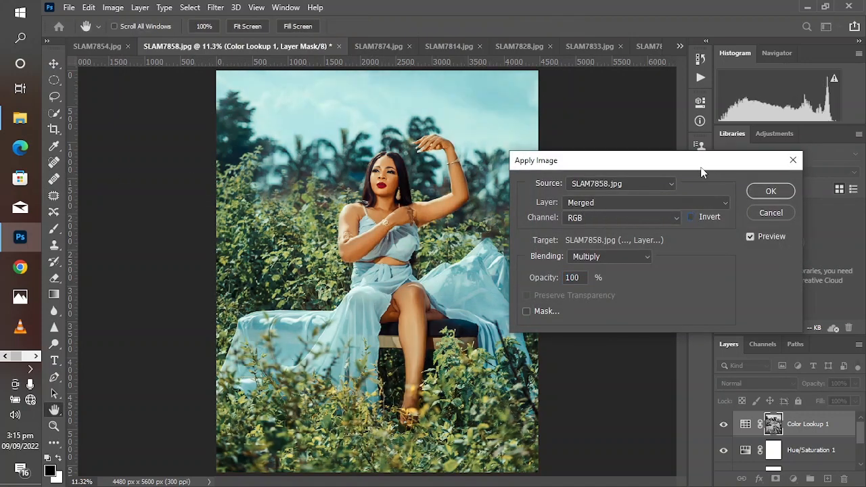
left_click_drag(701, 170, 624, 173)
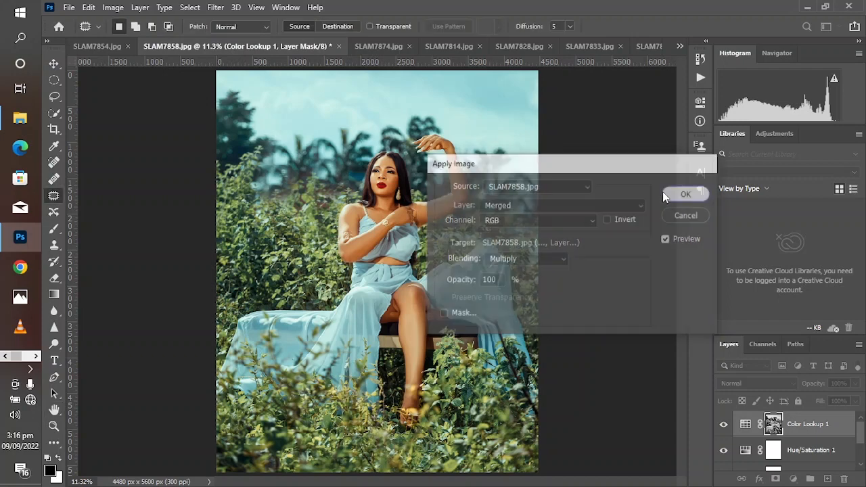
left_click(667, 195)
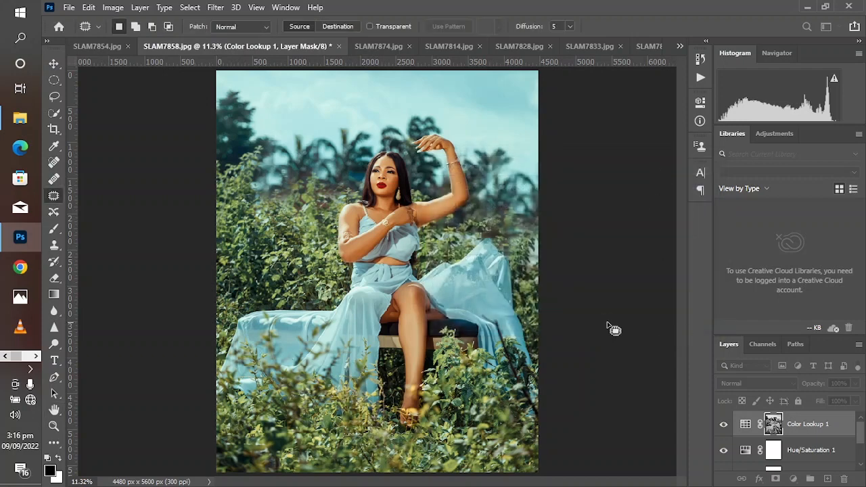
left_click(723, 425)
left_click(723, 425)
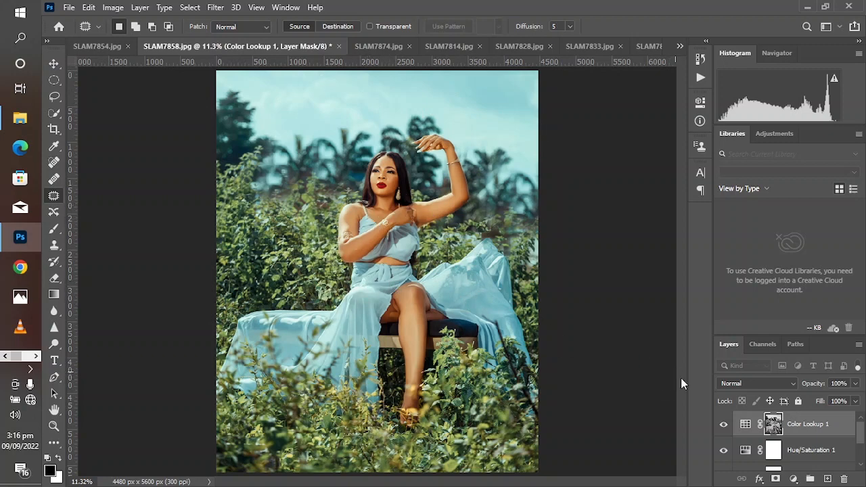
Add a second Color Lookup adjustment layer and try the Fuji ETERNA 250D Fuji 3510 and FallColors.look LUTs
left_click(724, 425)
left_click(724, 424)
left_click(793, 479)
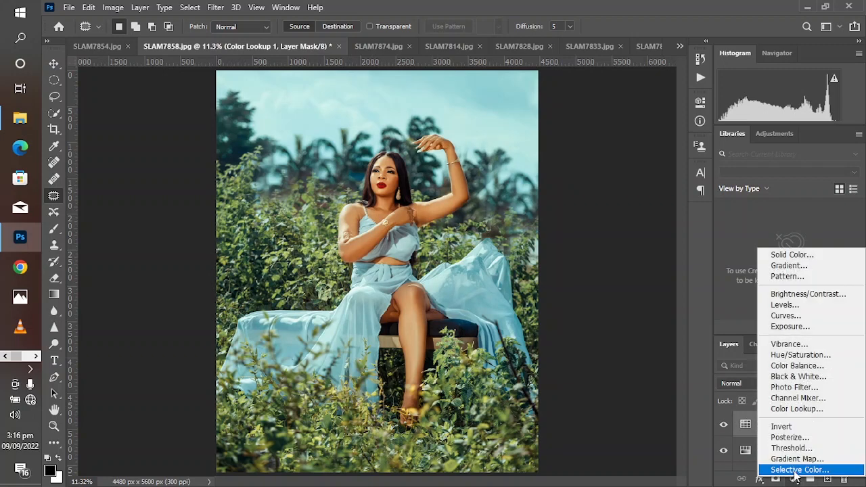
left_click(797, 409)
left_click(612, 142)
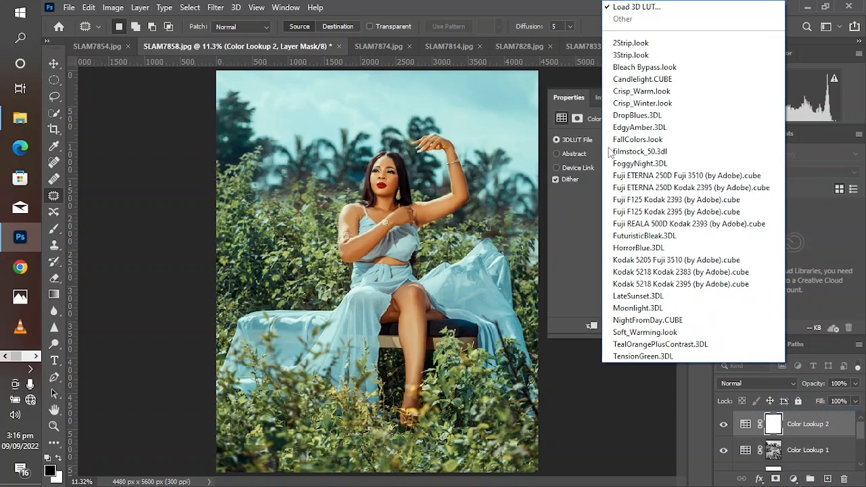
left_click(626, 187)
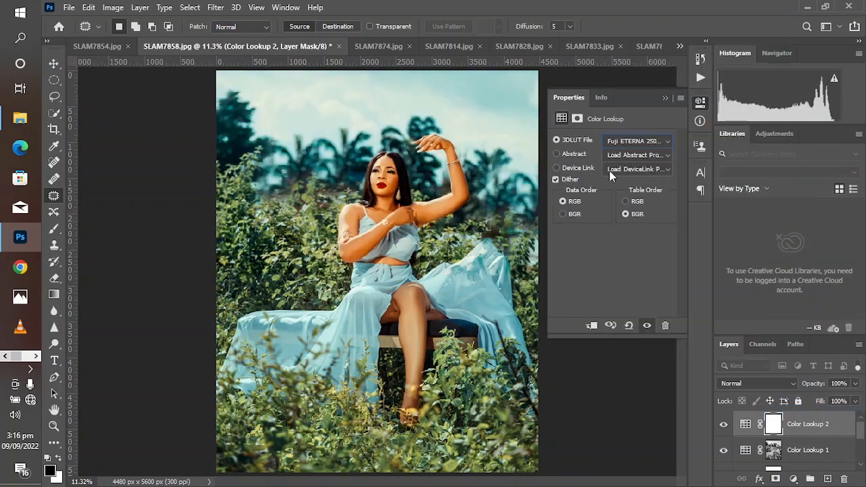
left_click(637, 142)
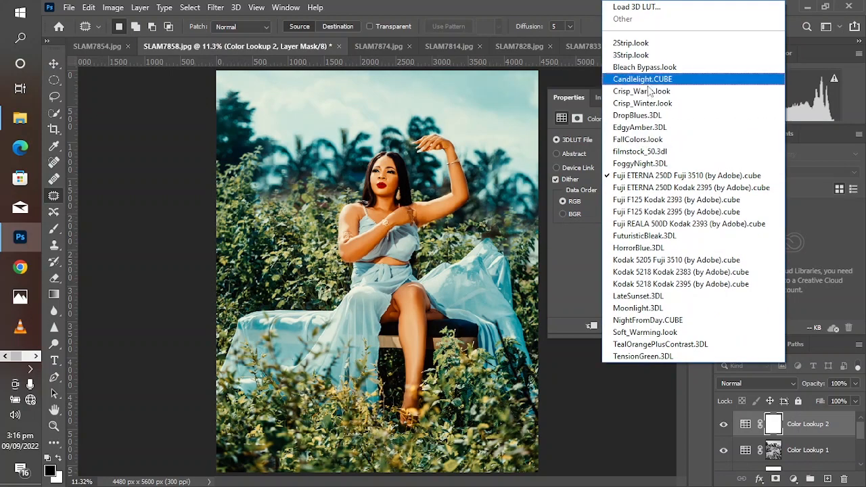
left_click(634, 137)
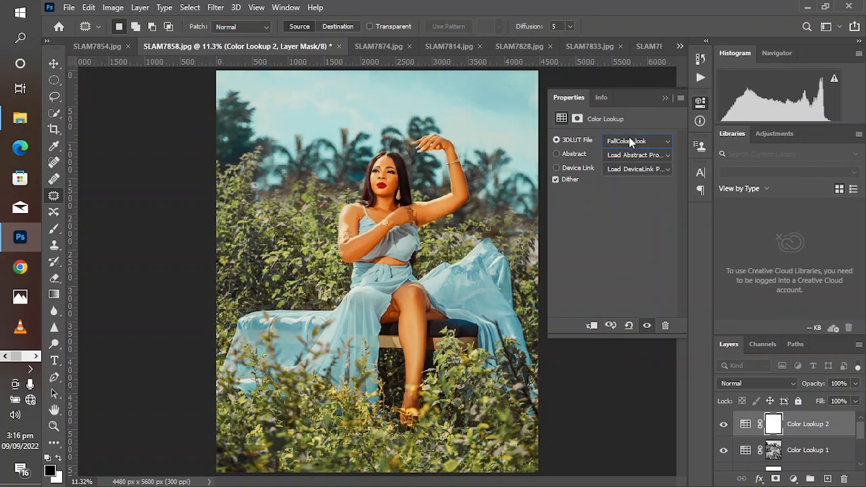
Set the second Color Lookup layer's 3DLUT file to Moonlight.3DL and collapse its properties
left_click(631, 142)
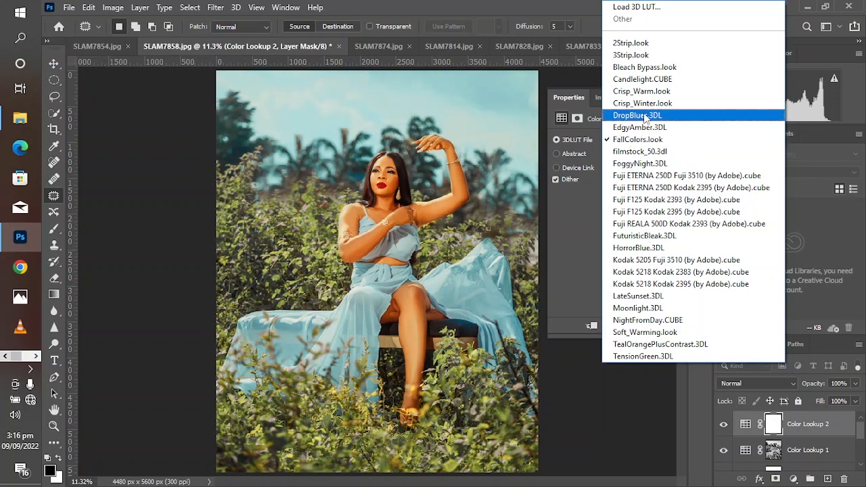
left_click(667, 310)
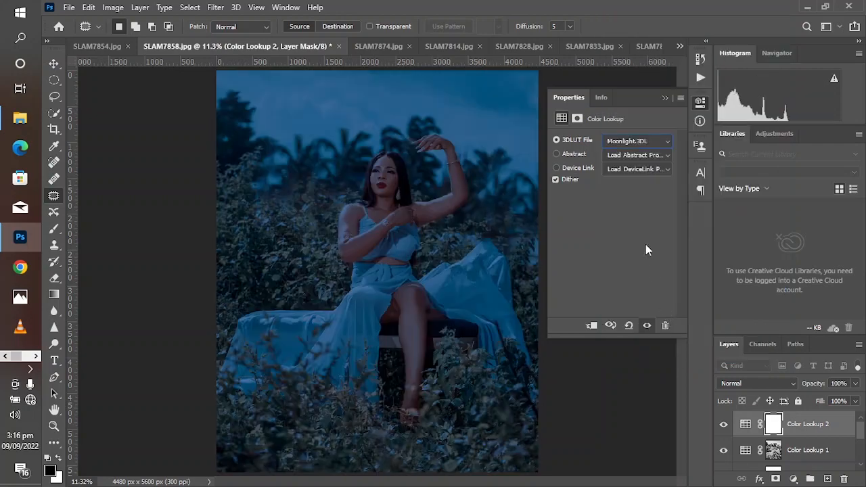
left_click(664, 99)
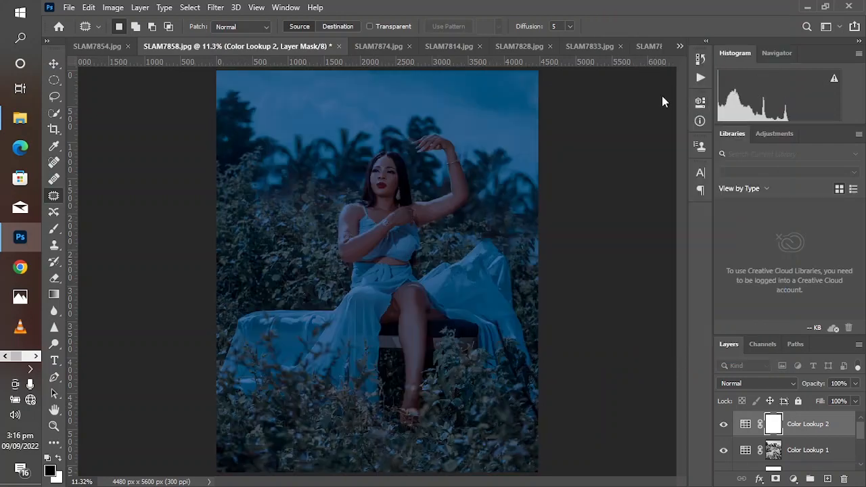
Apply the merged RGB image to the Color Lookup 2 mask with Multiply blending at 100% opacity
left_click(112, 7)
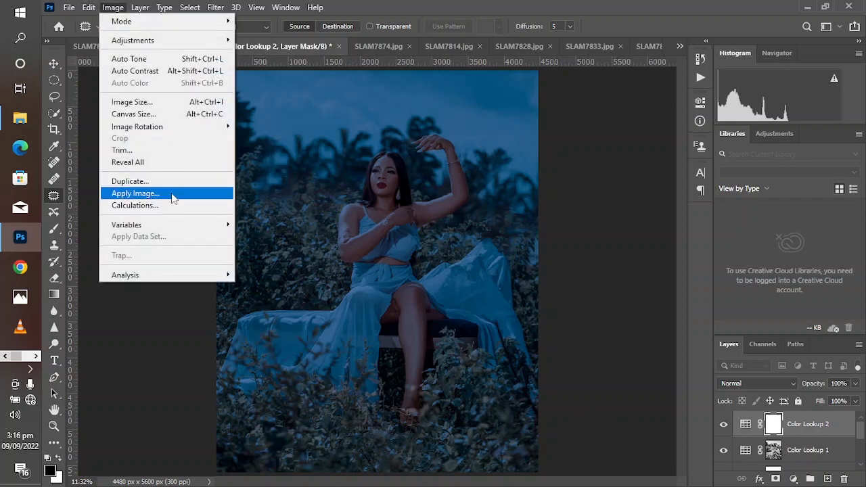
left_click(172, 195)
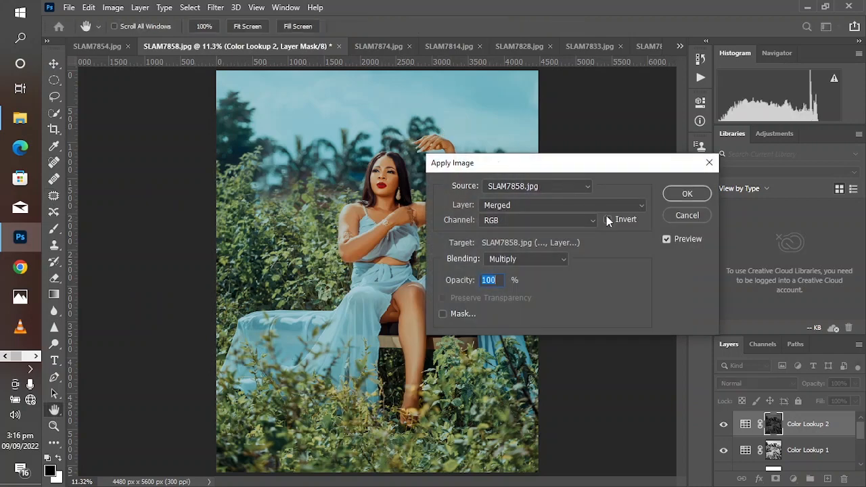
left_click_drag(575, 171, 496, 172)
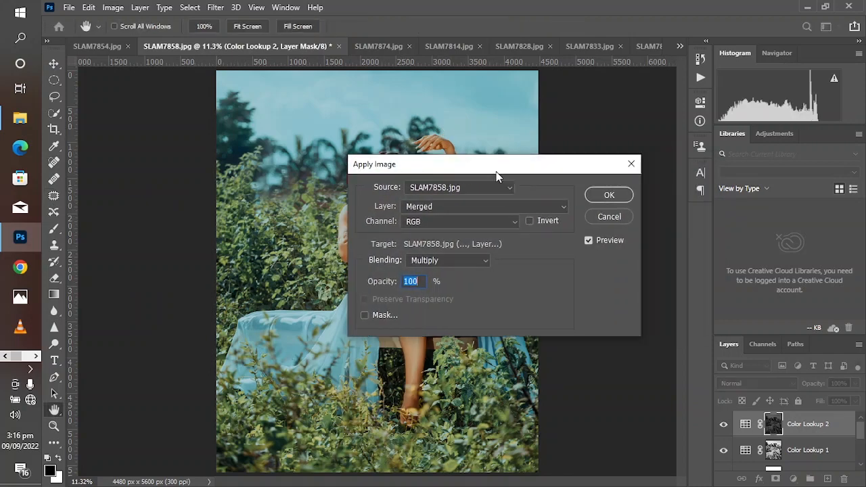
left_click(528, 220)
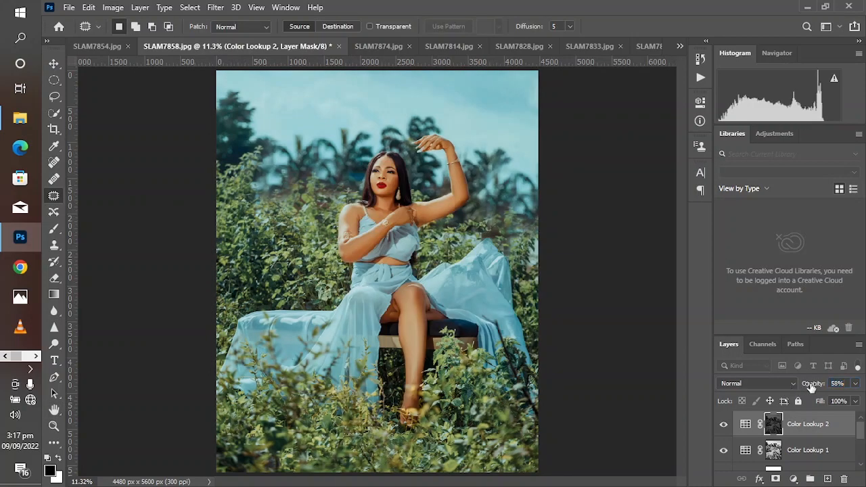
Reduce the opacity of Color Lookup 2 to about 58% and of Color Lookup 1 to 77%
left_click_drag(812, 388, 800, 388)
left_click(796, 447)
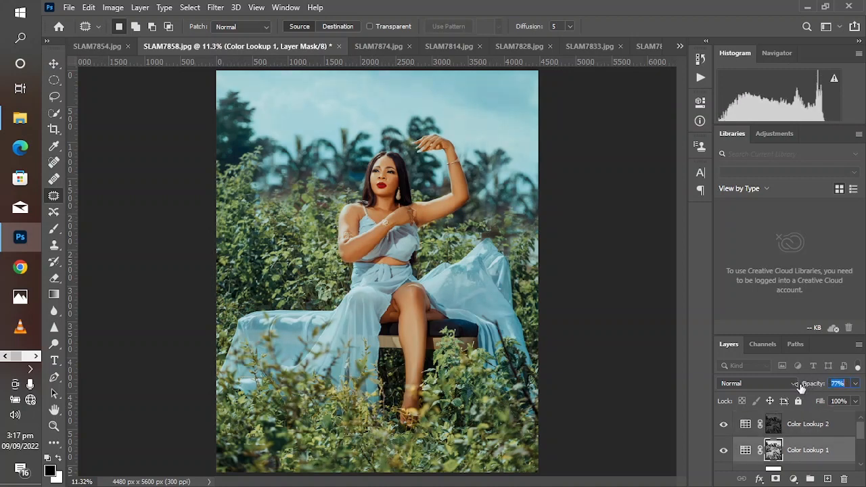
Group the two Color Lookup layers and rename the group "color grading"
left_click(798, 430, "shift")
left_click_drag(798, 431, 810, 479)
double_click(772, 418)
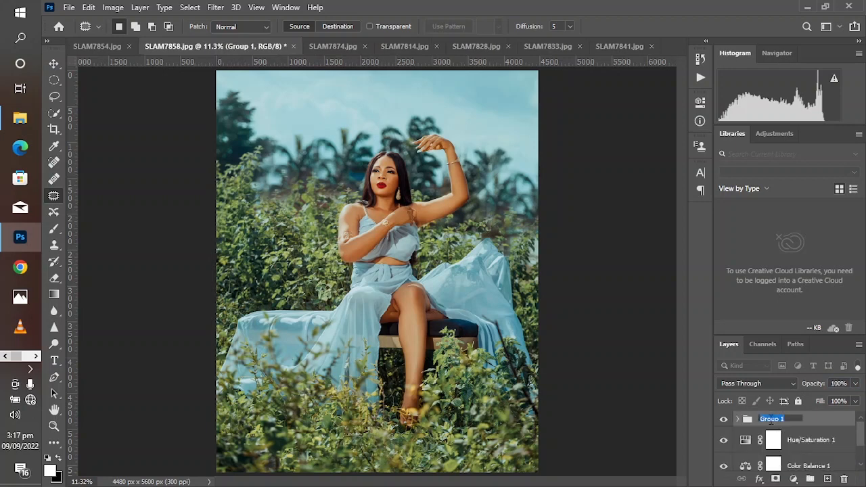
type("u")
type("co")
type("lor grading")
key("Return")
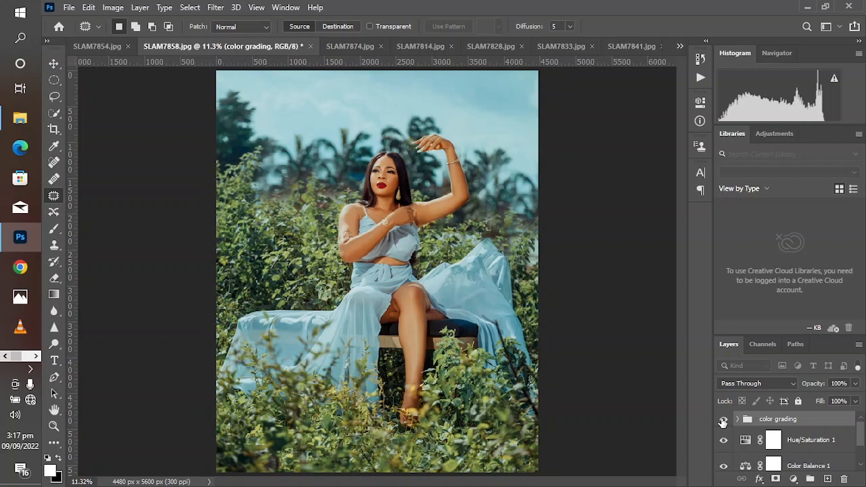
Compare the image with the color grading group hidden and shown, and delete the group
left_click(723, 421)
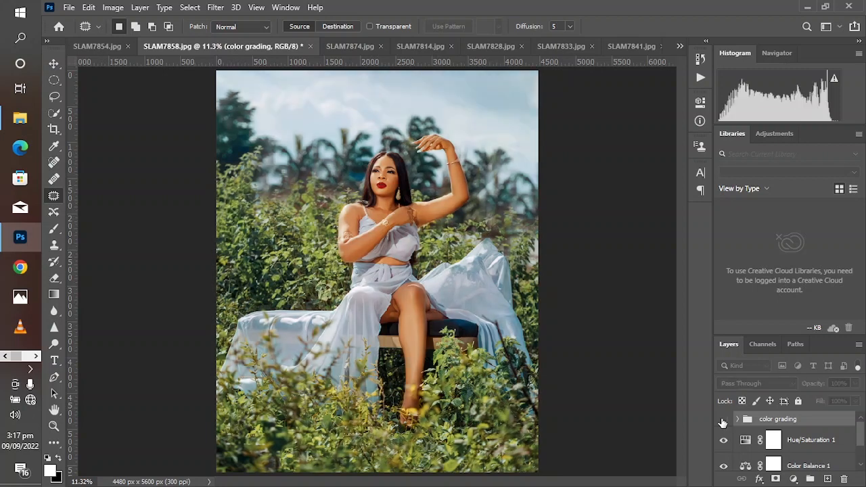
left_click(724, 420)
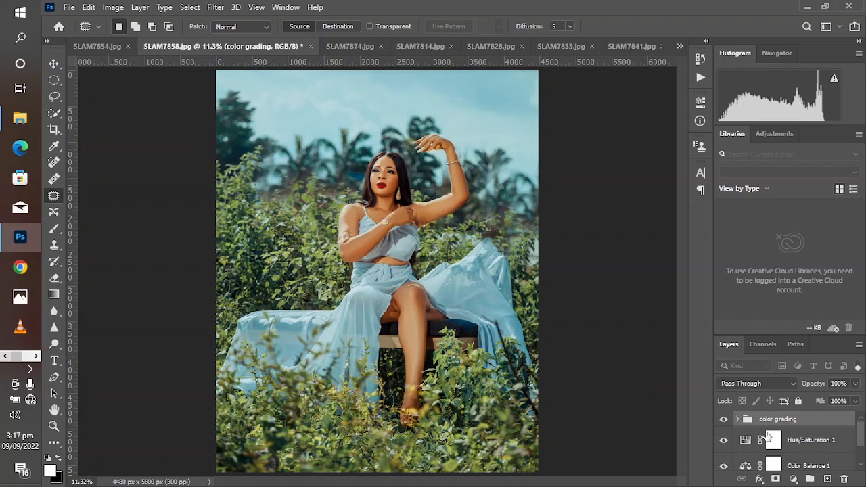
left_click(723, 421)
left_click(723, 421)
left_click_drag(797, 420, 842, 479)
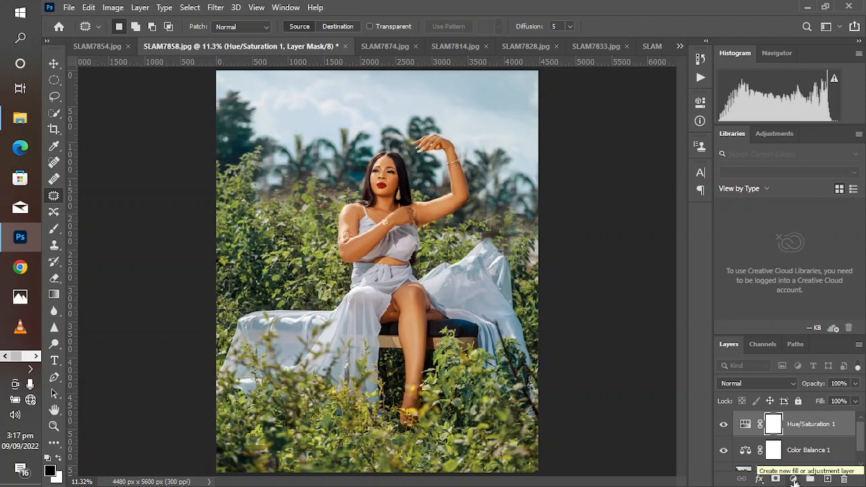
Add a Channel Mixer adjustment layer and set its Green output channel to Red +20, Green +20 and Blue about +61
left_click(795, 481)
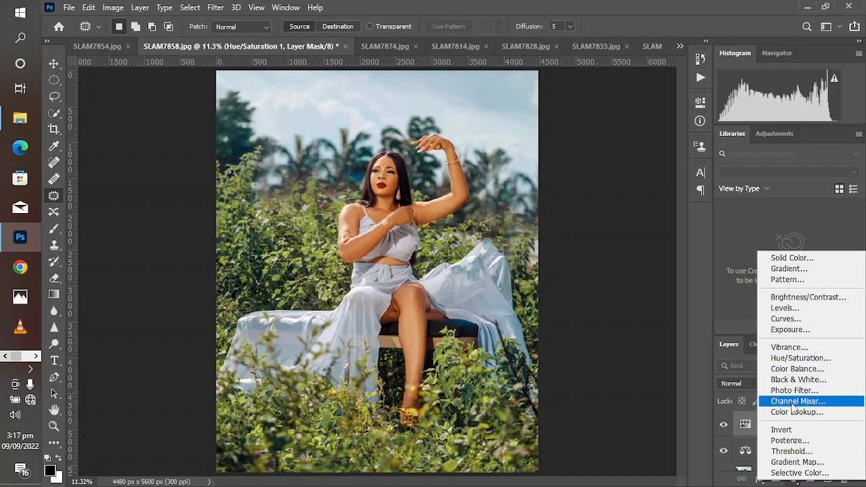
left_click(793, 403)
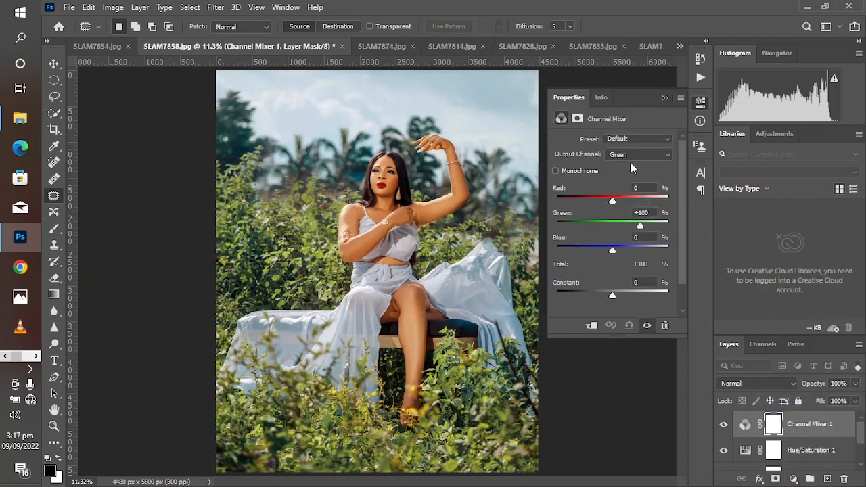
left_click(636, 155)
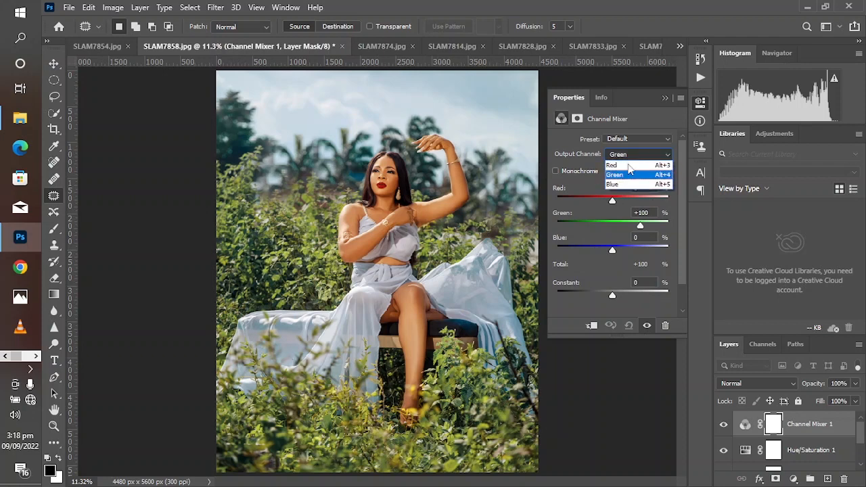
left_click(617, 175)
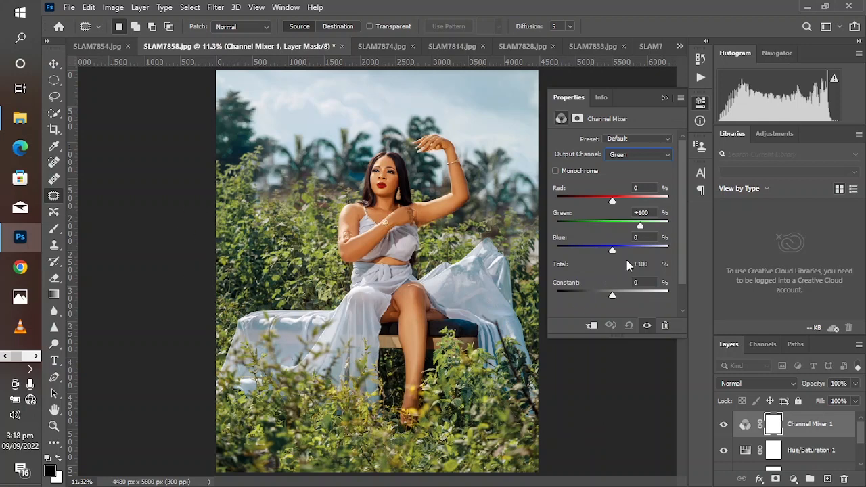
left_click_drag(640, 225, 636, 253)
left_click_drag(612, 201, 618, 201)
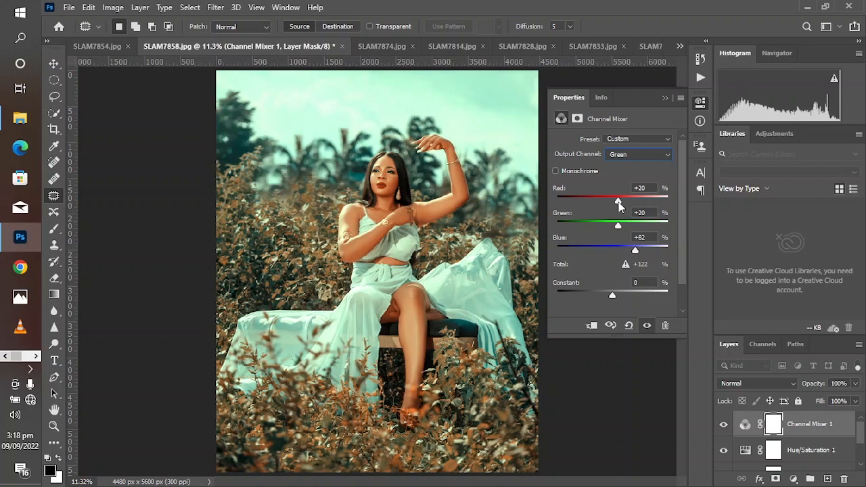
left_click_drag(632, 248, 630, 253)
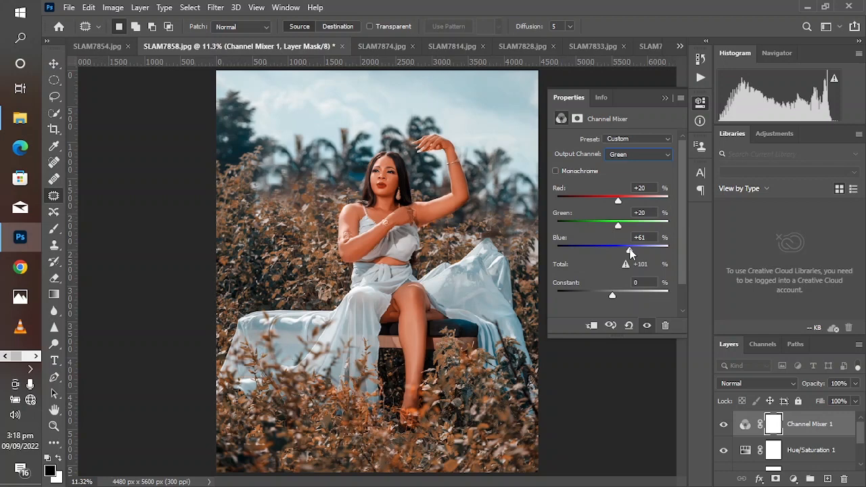
Collapse the Channel Mixer properties and compare the image with that layer hidden and shown
left_click(665, 98)
left_click(723, 424)
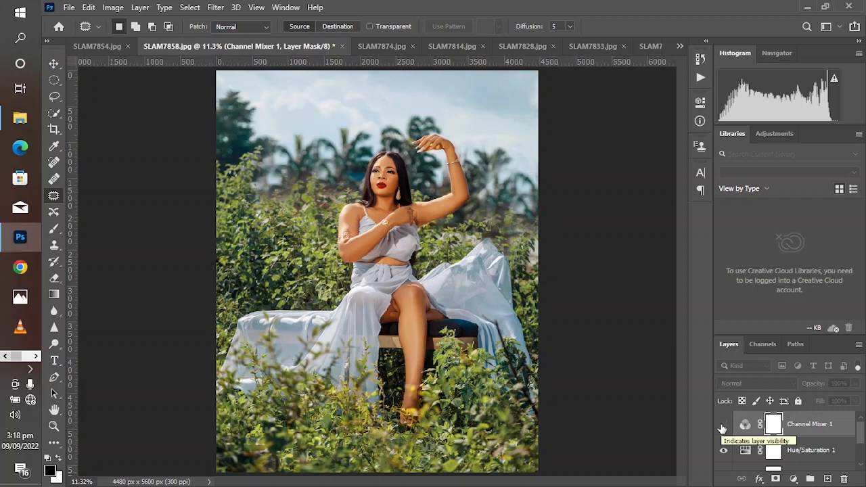
left_click(723, 425)
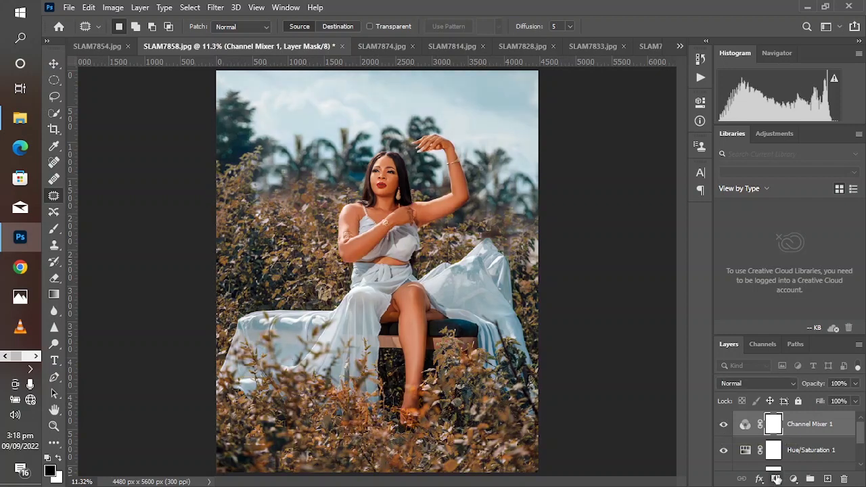
Add a Hue/Saturation layer above Channel Mixer, sample the face to target Reds, and slightly raise their hue and lower their saturation
left_click(793, 479)
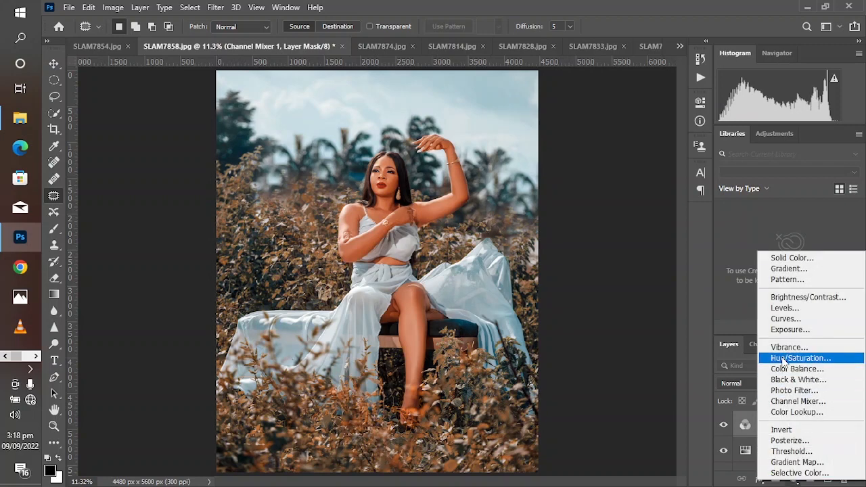
left_click(788, 358)
left_click(561, 157)
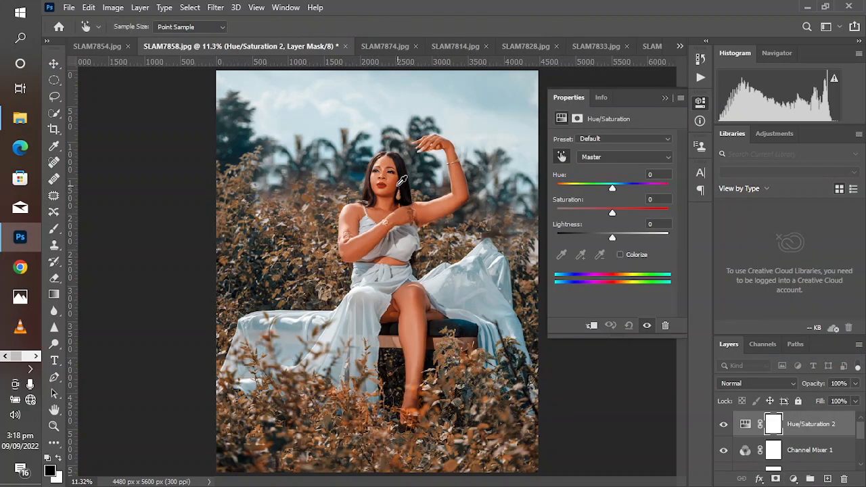
left_click(395, 179)
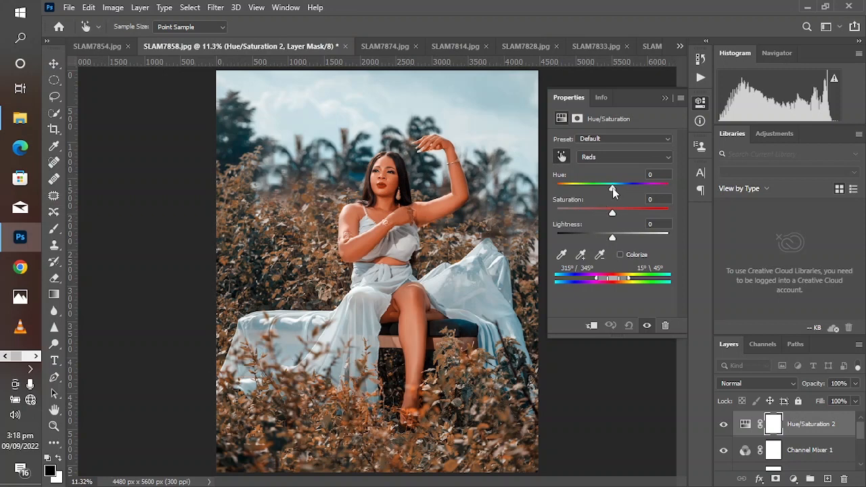
left_click_drag(612, 188, 614, 189)
left_click_drag(614, 190, 611, 214)
left_click(668, 100)
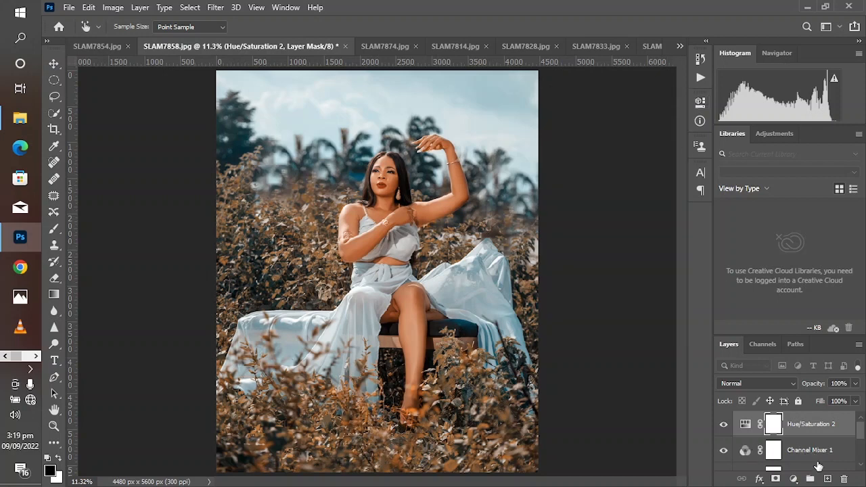
Group the Channel Mixer 1 and Hue/Saturation 2 layers and compare the image with the group hidden and shown
left_click(805, 448, "shift")
left_click(805, 448)
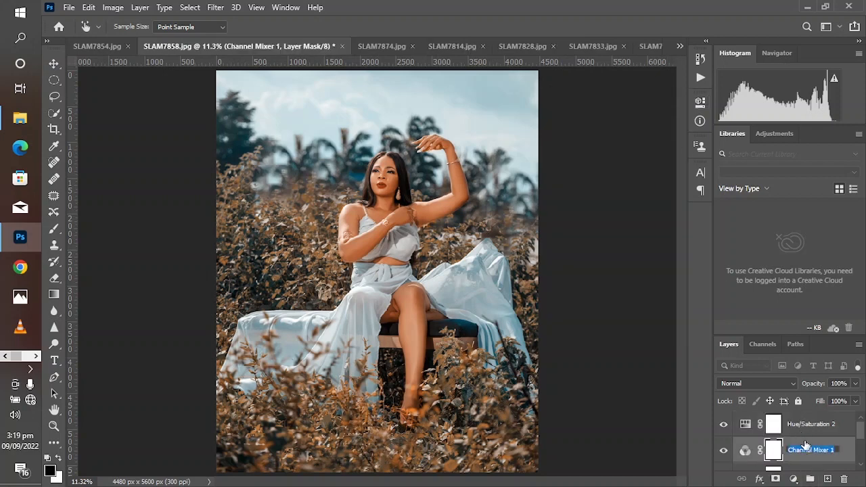
left_click(812, 446)
left_click(805, 431, "shift")
left_click_drag(805, 430, 810, 479)
left_click(723, 419)
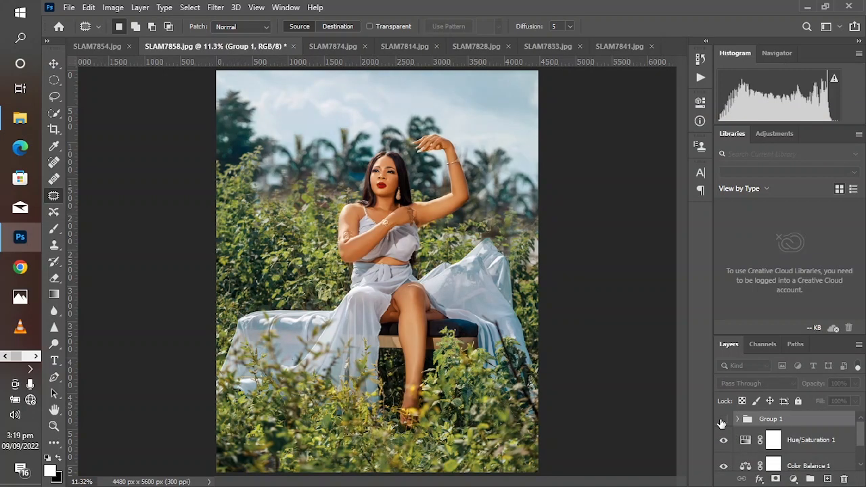
left_click(722, 420)
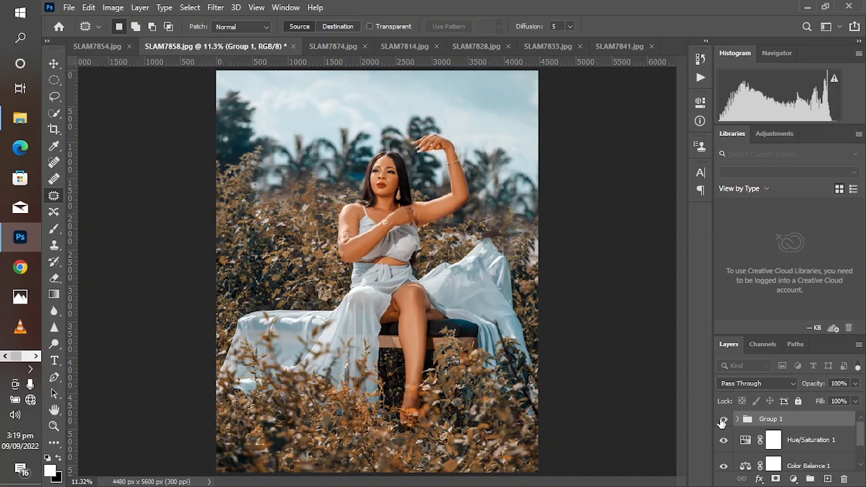
left_click(723, 419)
Add a white layer mask to Group 1 and zoom in on the woman's face
left_click(776, 478)
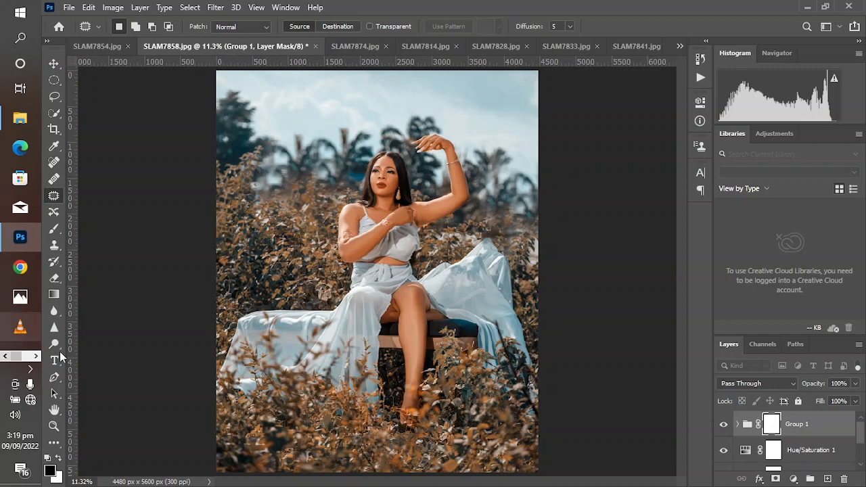
left_click(53, 425)
left_click_drag(322, 141, 454, 257)
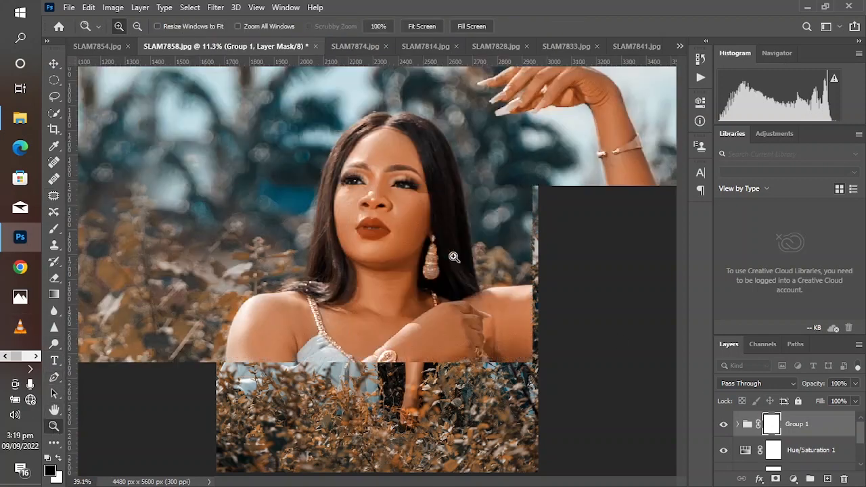
Paint black with a soft brush of about 40 px on the Group 1 mask over the lips to restore their red colour
left_click(360, 149)
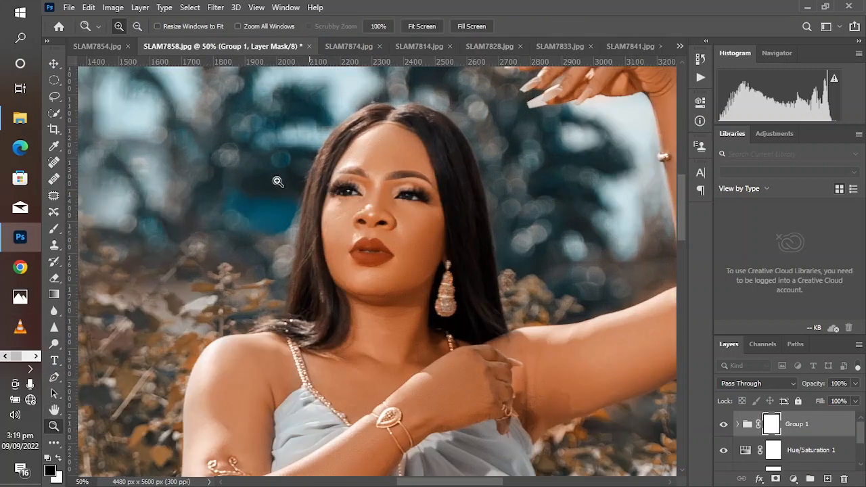
left_click(53, 228)
key("bracketleft")
key("bracketleft")
key("bracketleft")
key("bracketleft")
key("bracketleft")
key("bracketleft")
key("bracketleft")
key("bracketleft")
key("bracketleft")
key("bracketleft")
key("bracketleft")
key("bracketleft")
key("bracketleft")
key("bracketleft")
key("bracketleft")
key("bracketleft")
key("bracketleft")
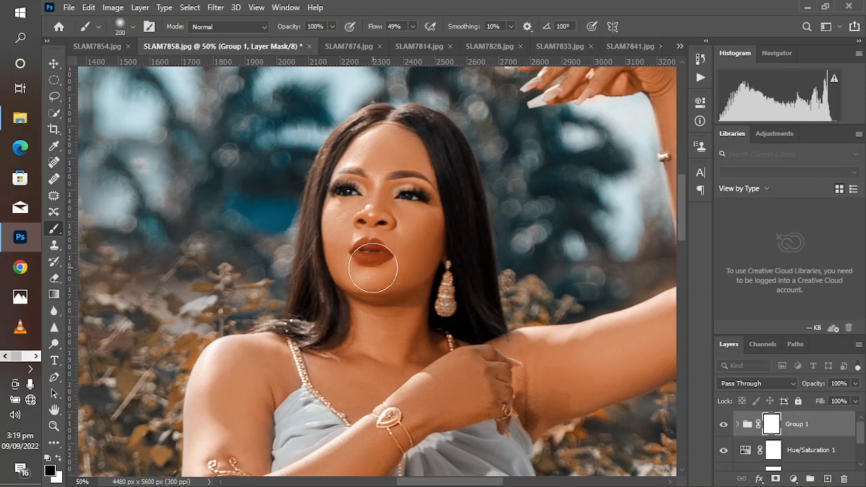
key("bracketright")
mouse_move(360, 254)
left_mouse_down()
mouse_move(379, 259)
mouse_move(356, 253)
mouse_move(381, 250)
mouse_move(371, 241)
left_mouse_up()
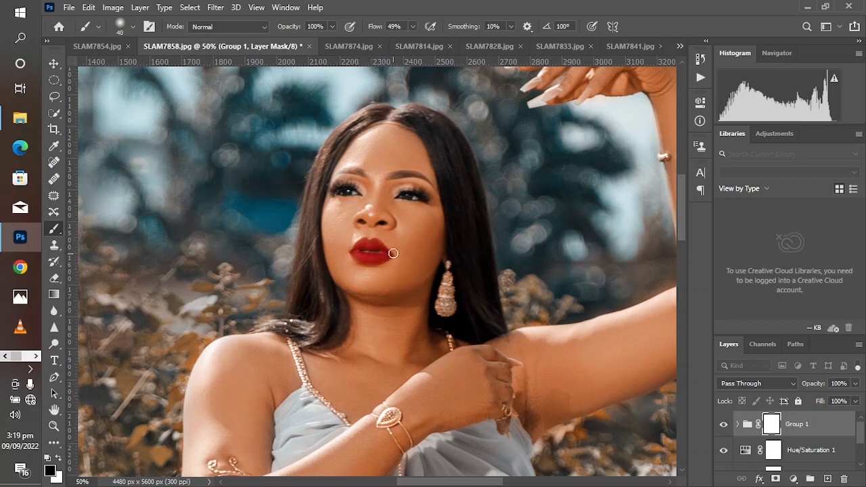
key("bracketleft")
key("bracketright")
Fit the whole image in view, compare it with Group 1 hidden and shown, and set the group's opacity to 70%
left_click(256, 8)
left_click(279, 126)
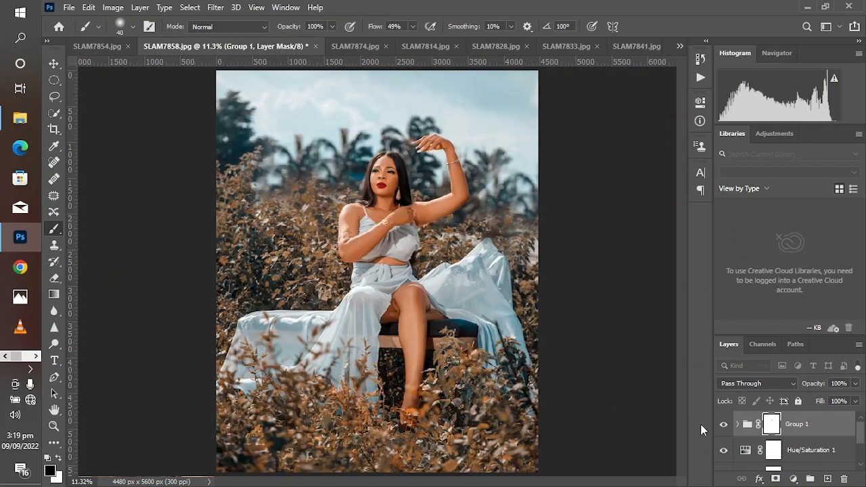
left_click(723, 425)
left_click(722, 425)
left_click_drag(816, 387, 797, 400)
Compare the graded image with the original by showing only the Background layer and restoring all the adjustment layers
scroll(794, 438, "down", 2)
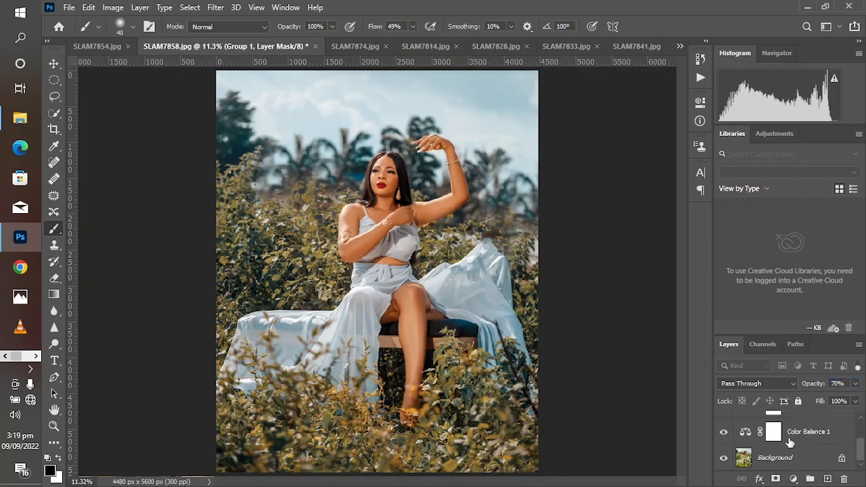
left_click(723, 458, "alt")
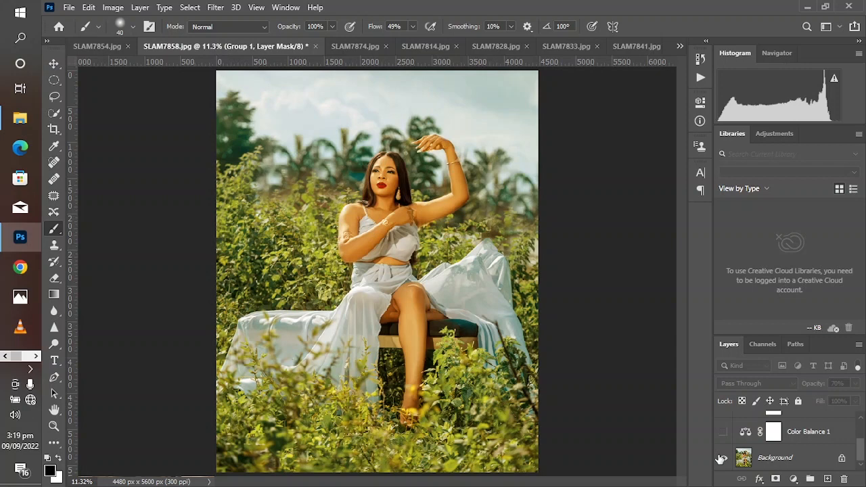
left_click(723, 459, "alt")
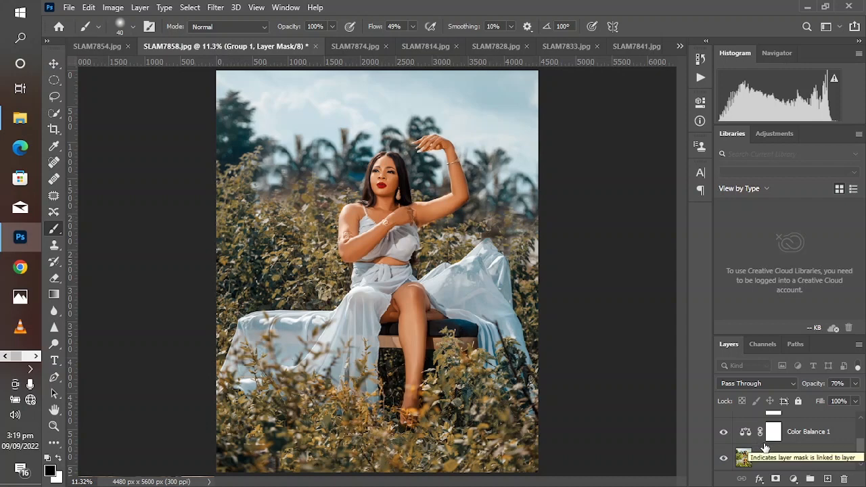
scroll(724, 454, "up", 2)
left_click(724, 426)
left_click(724, 425)
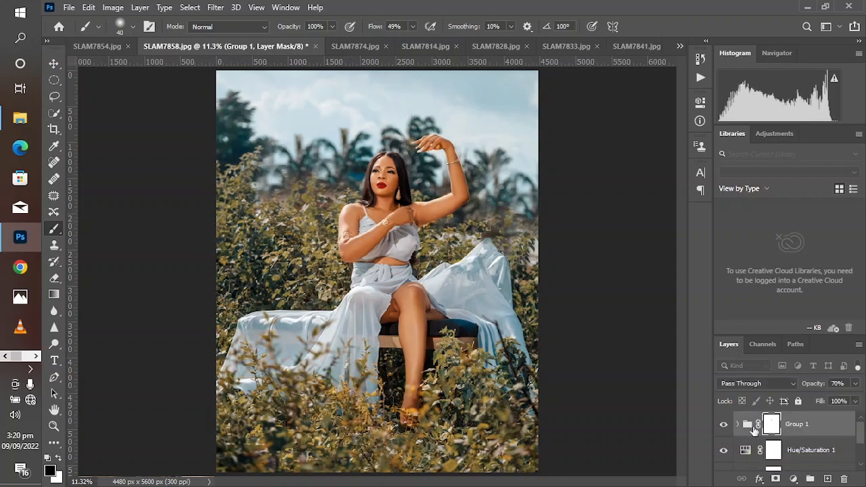